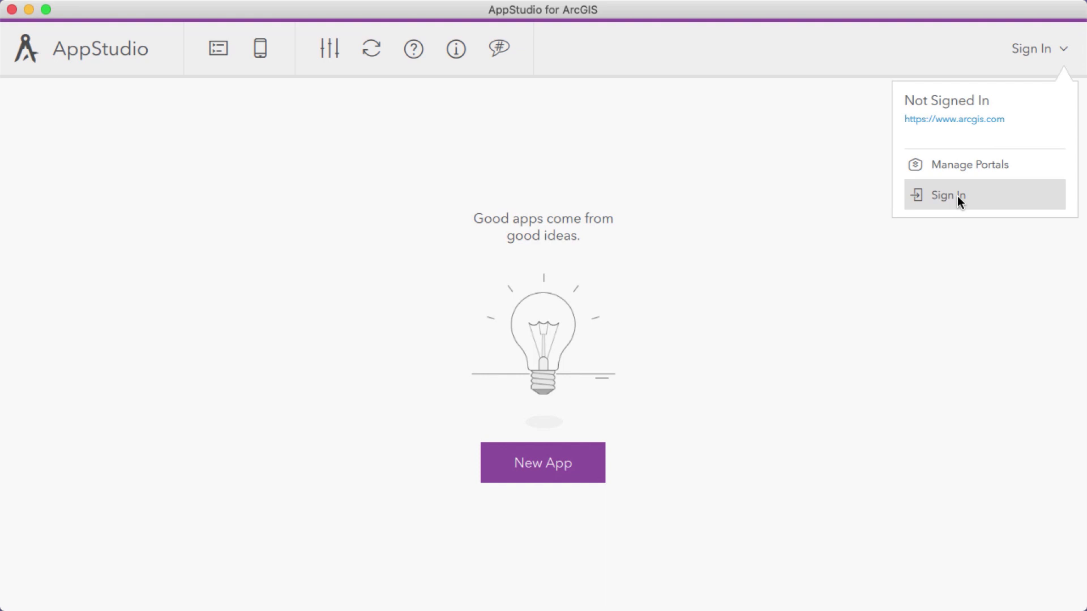
Sign in to ArcGIS Online with the account username and password, and check the signed-in account's details
left_click(956, 196)
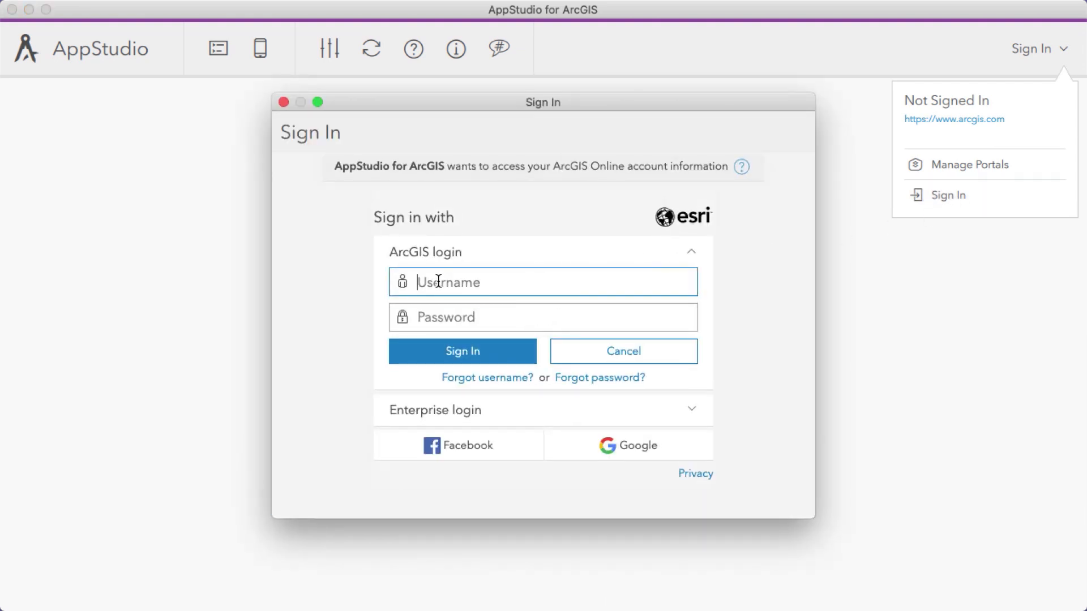
type("e")
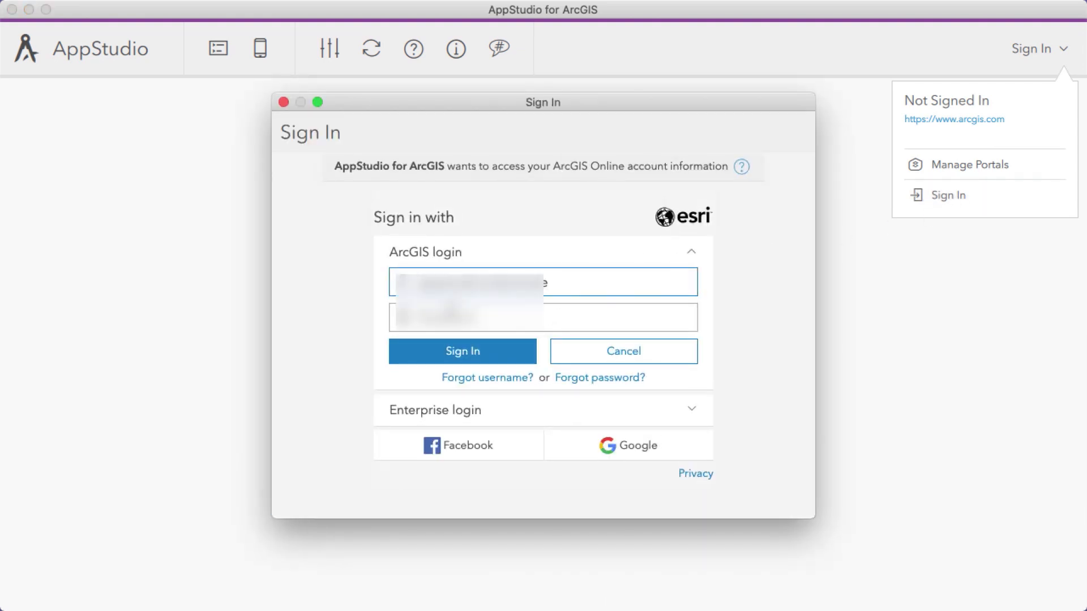
key("Tab")
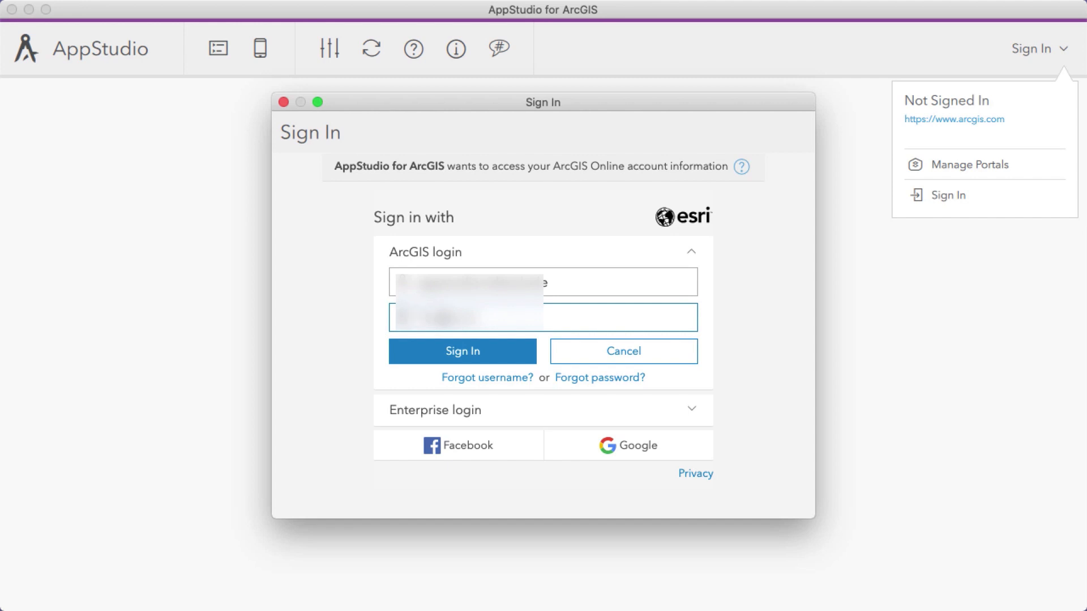
type("••••••••••••")
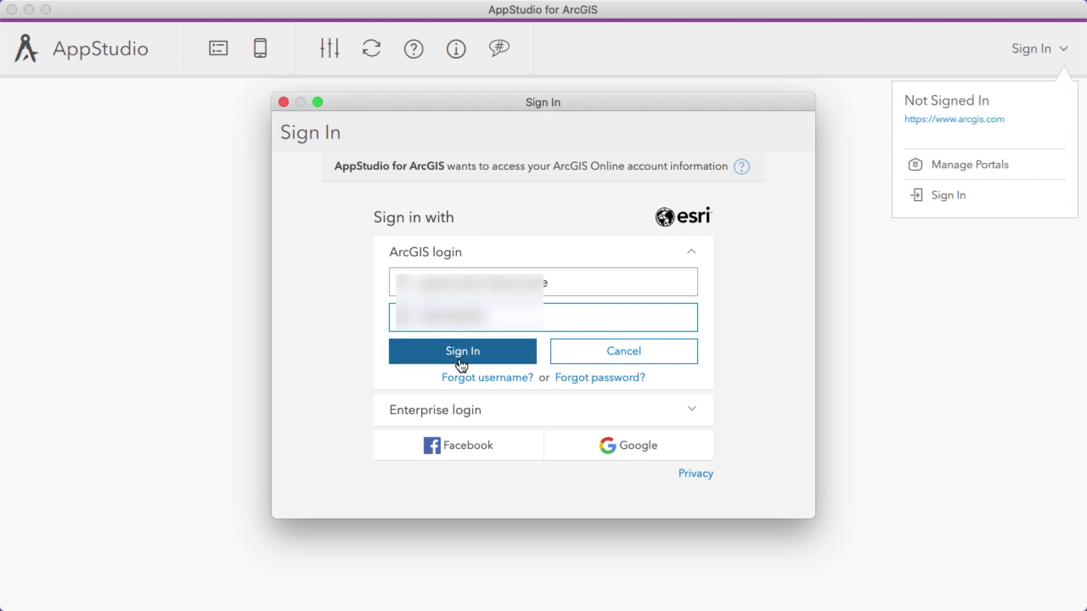
left_click(468, 359)
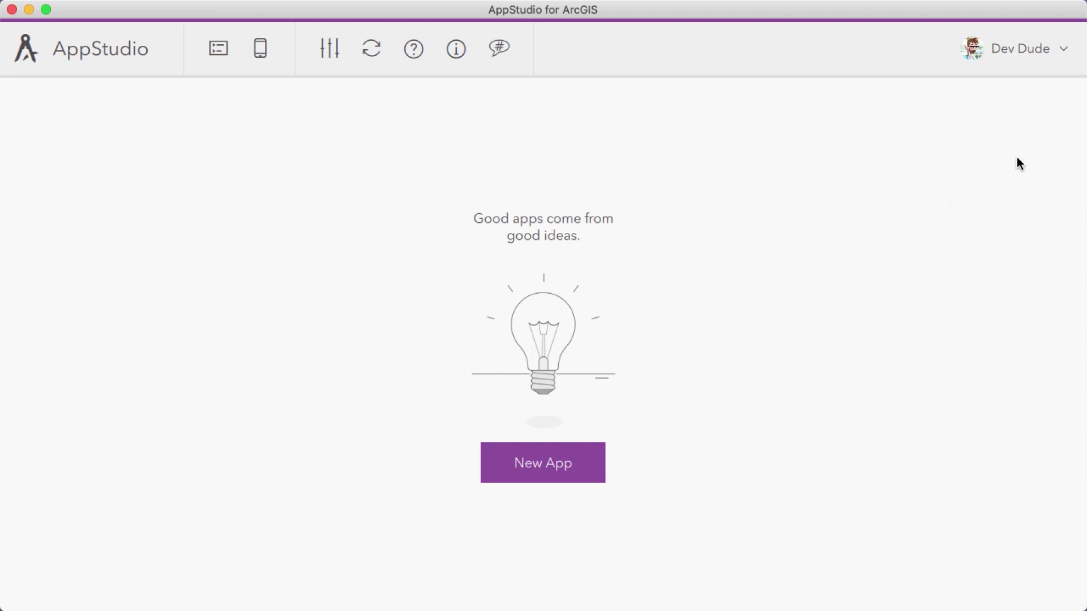
left_click(1045, 52)
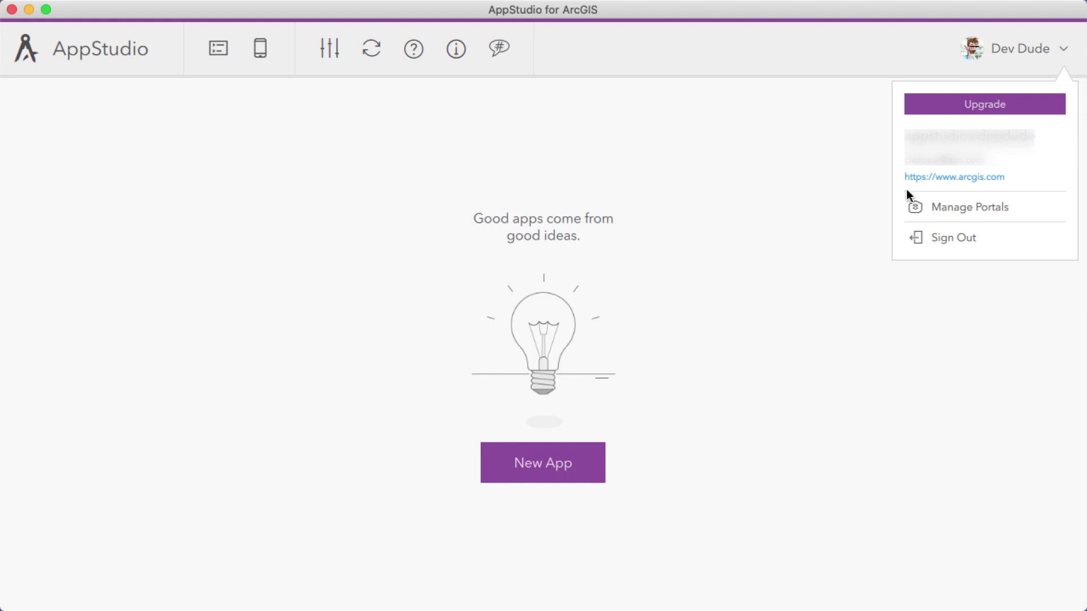
left_click(773, 368)
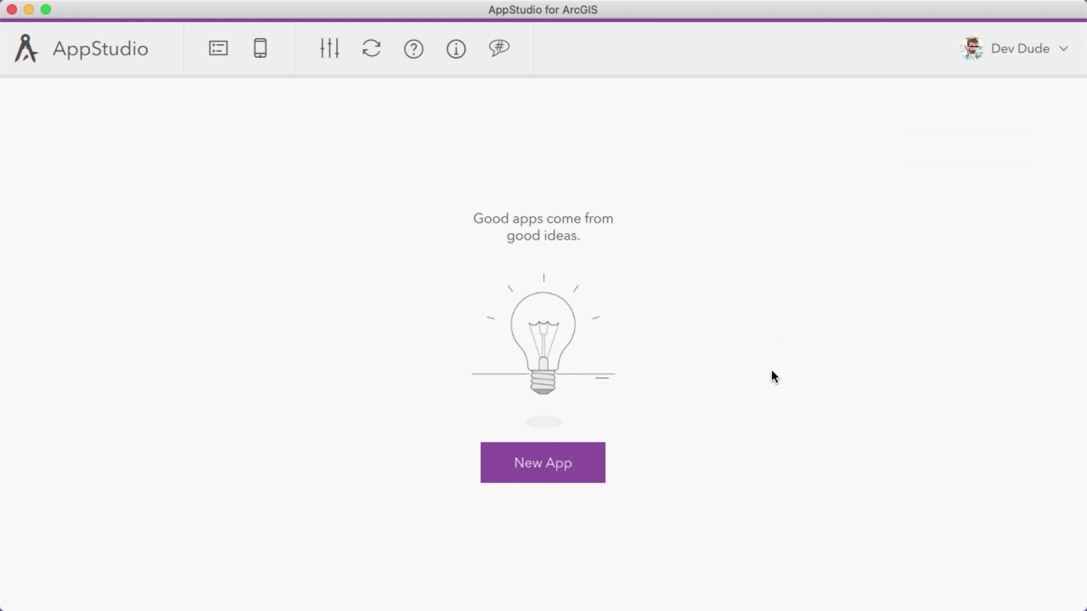
Examine the starter, template, layout, sample and enterprise options available for a new app, including the sample categories
left_click(540, 465)
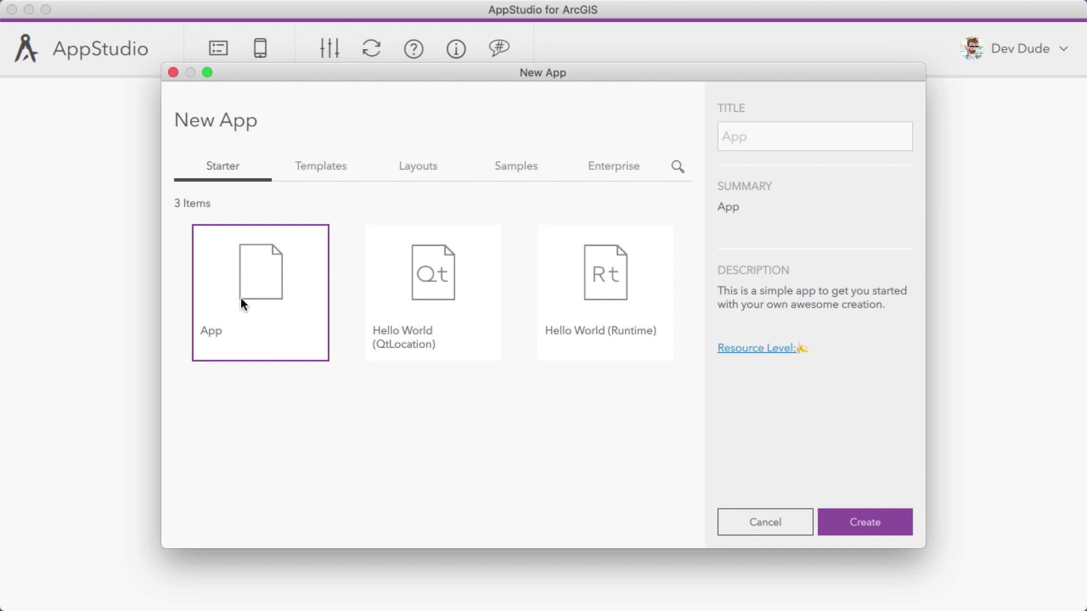
left_click(320, 177)
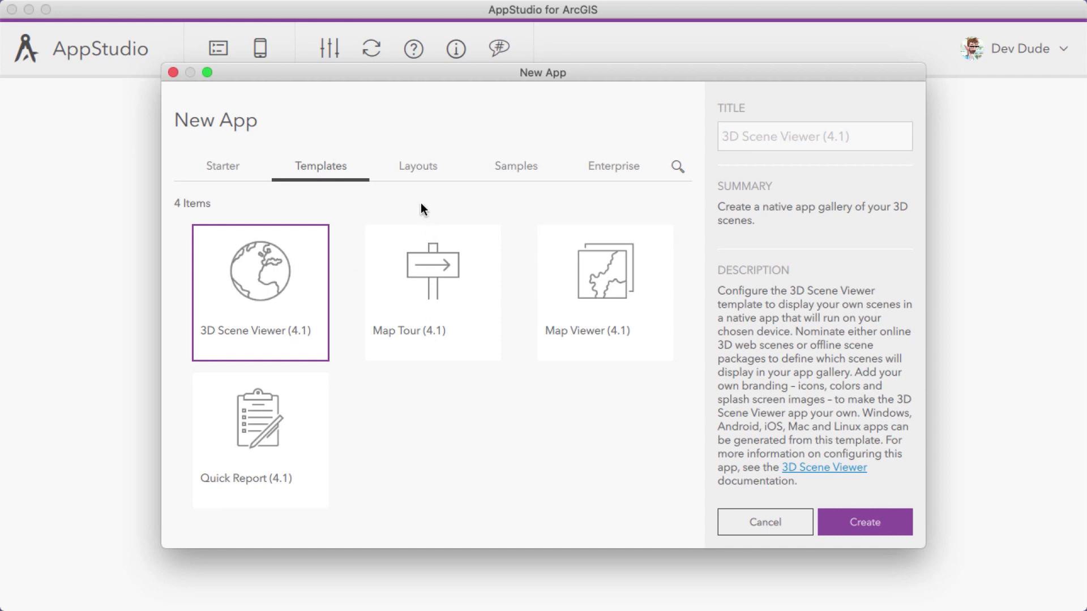
left_click(404, 171)
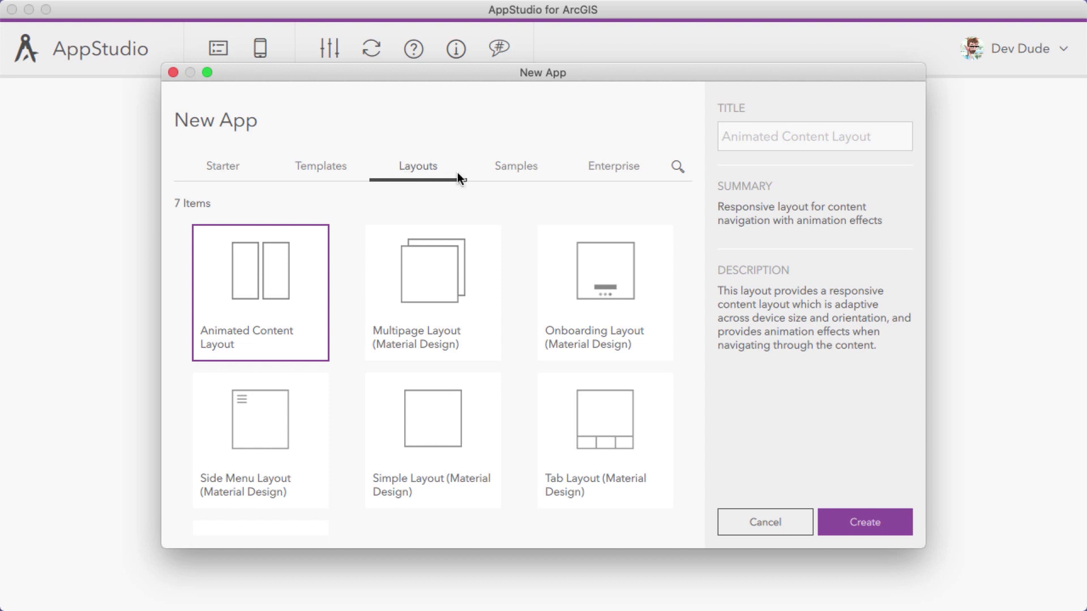
left_click(516, 177)
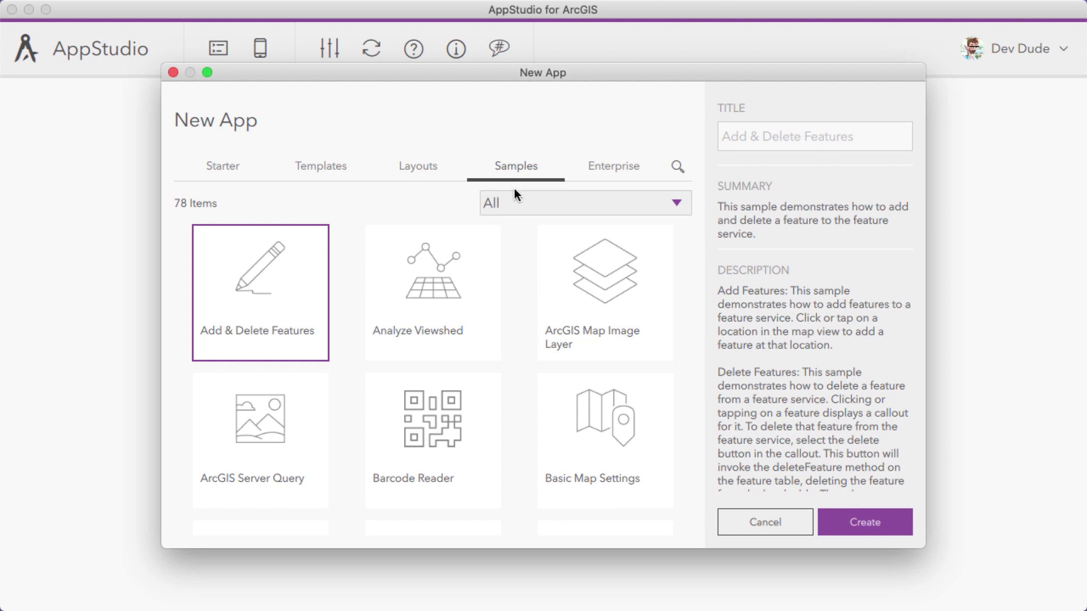
left_click(674, 205)
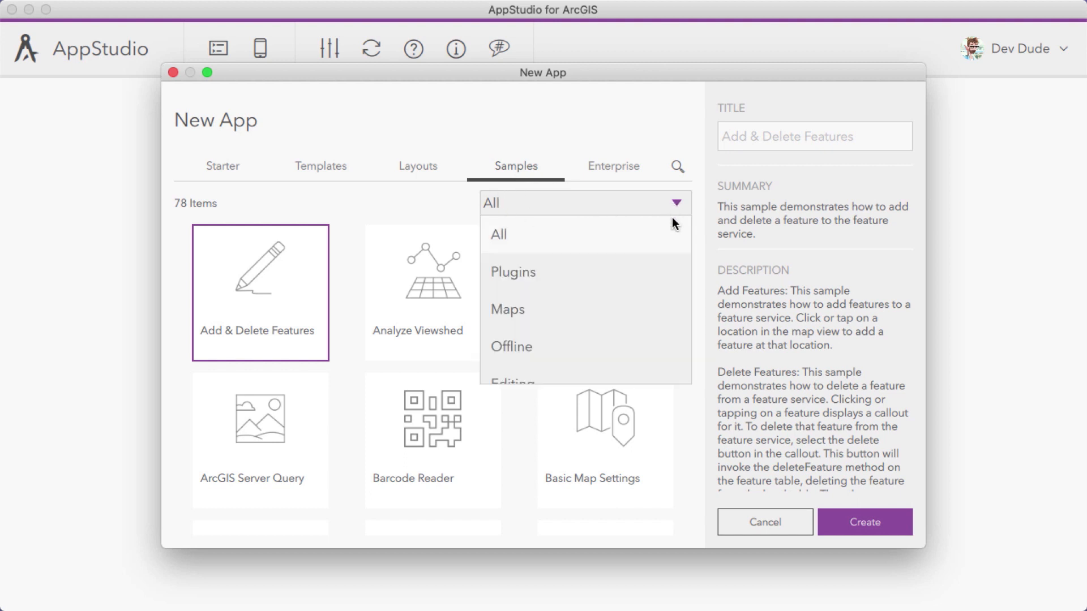
scroll(652, 253, "down", 5)
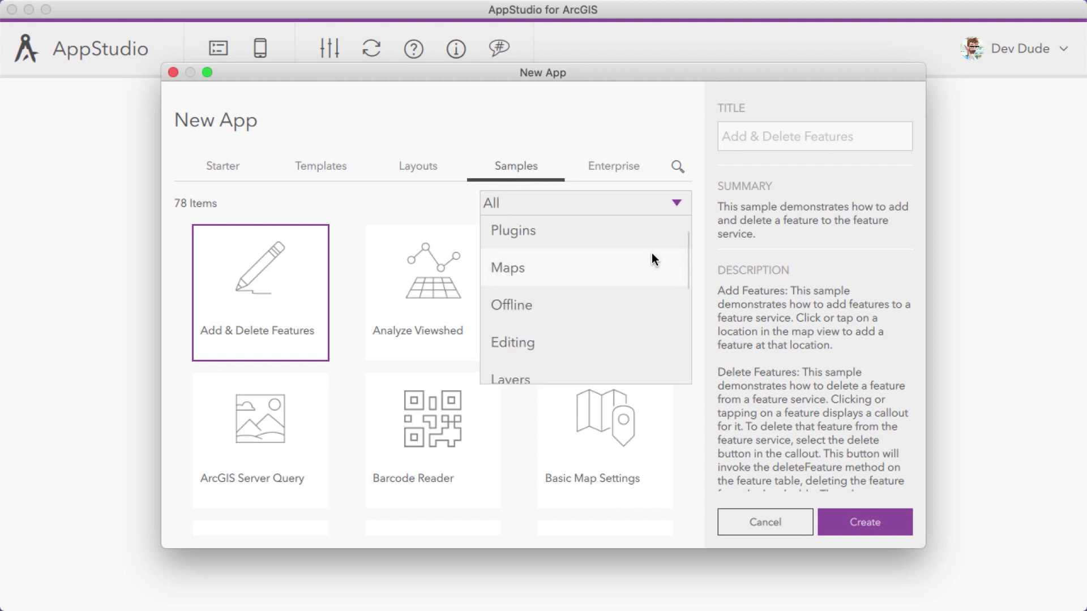
left_click(414, 212)
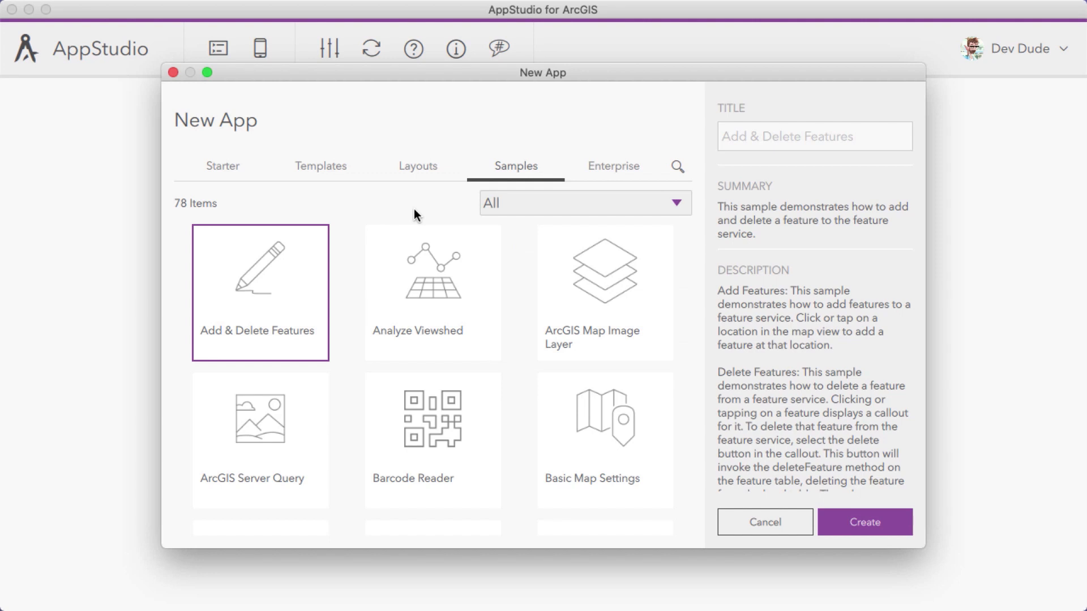
left_click(617, 170)
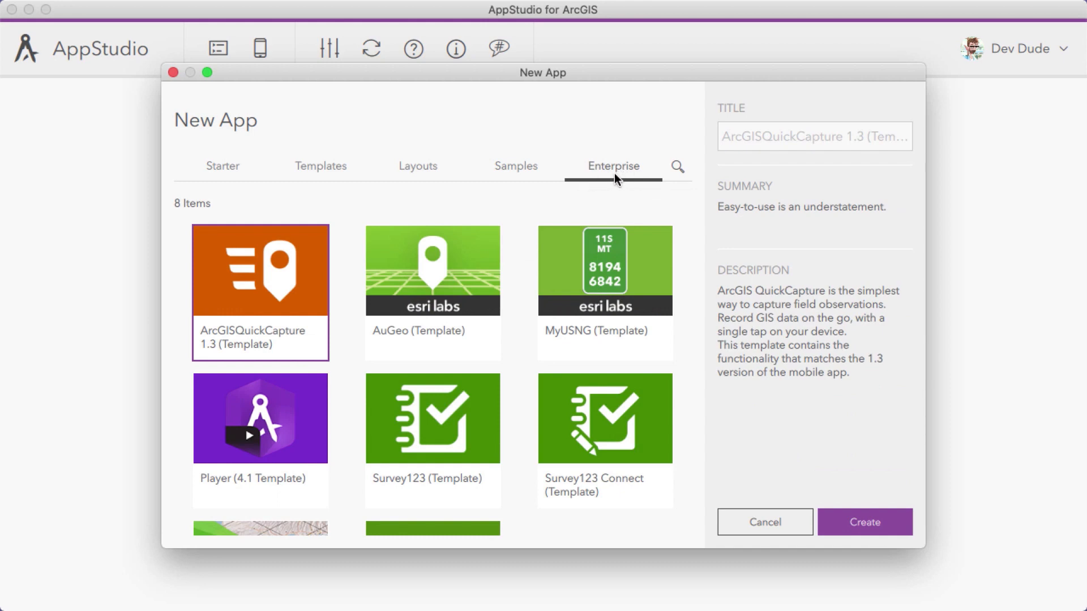
Create a new app from the Quick Report (4.1) template
left_click(319, 169)
left_click(242, 445)
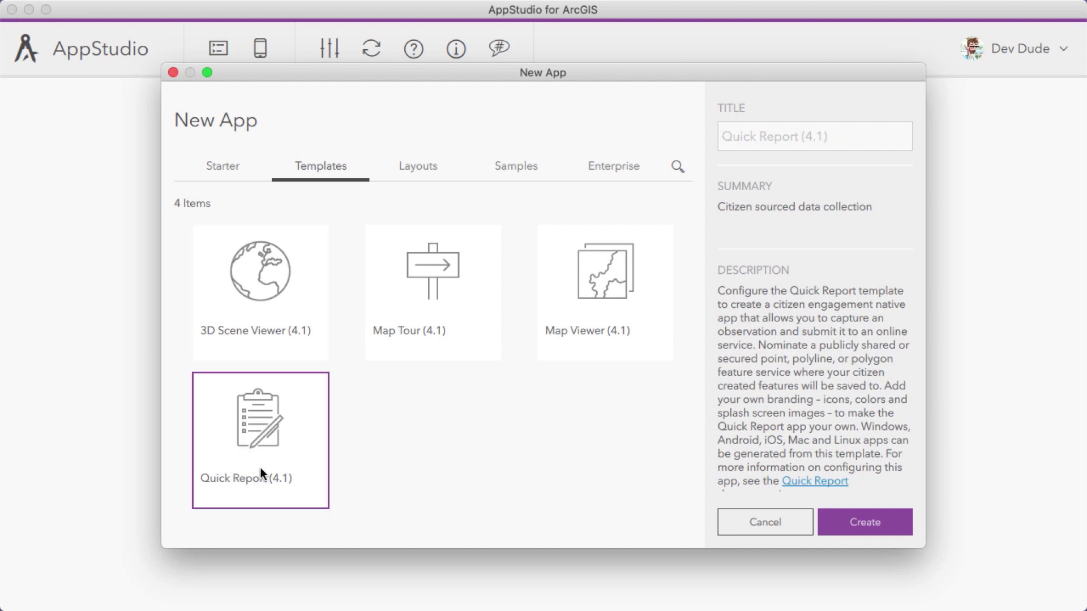
left_click(860, 523)
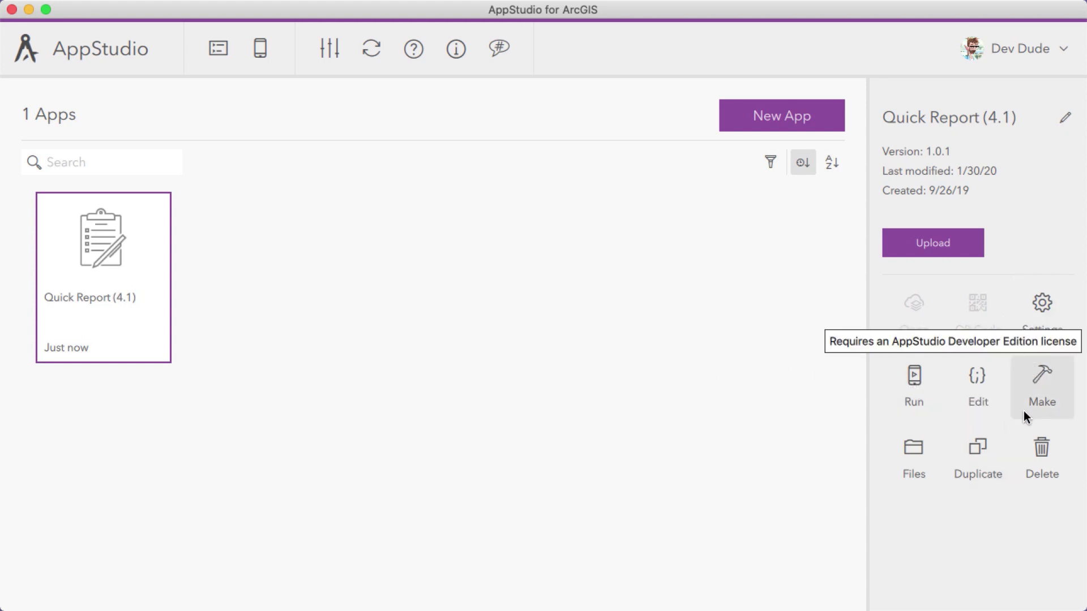
Run the Quick Report app and start a new report, agreeing to the disclaimer
left_click(912, 380)
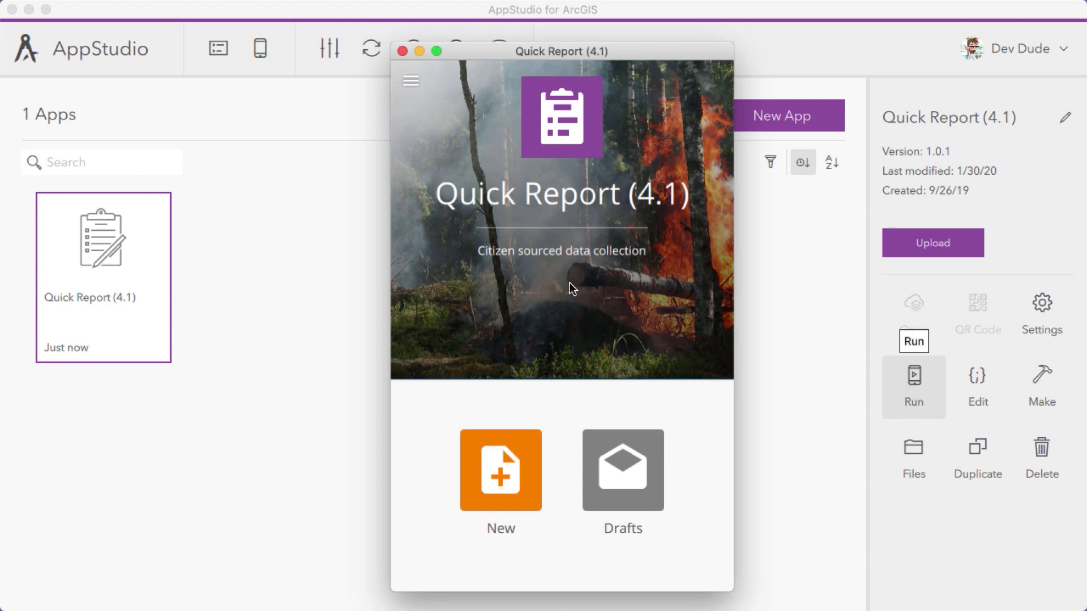
left_click(501, 471)
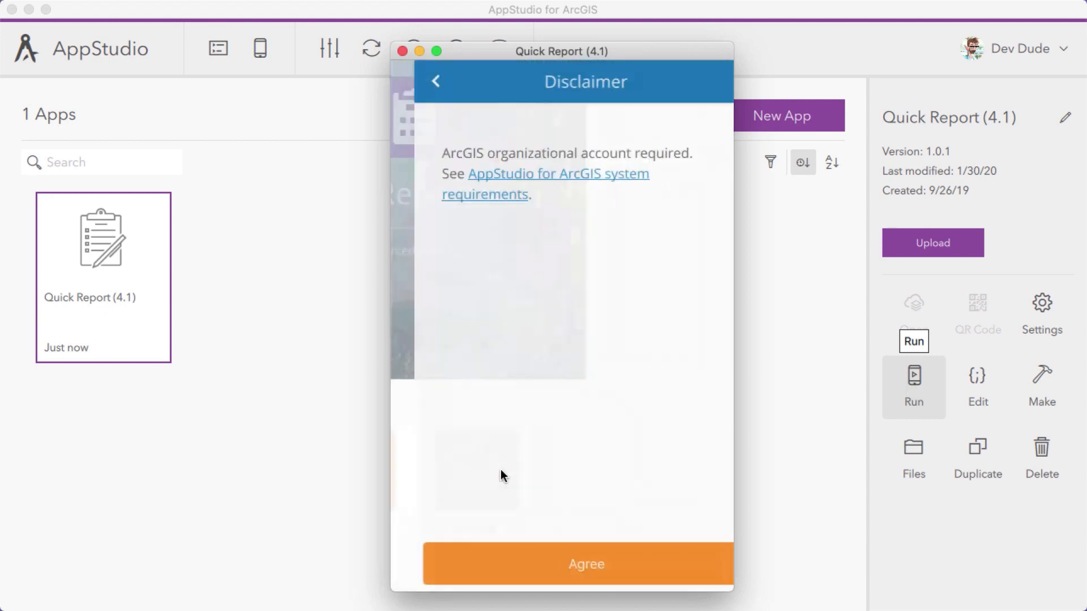
left_click(544, 558)
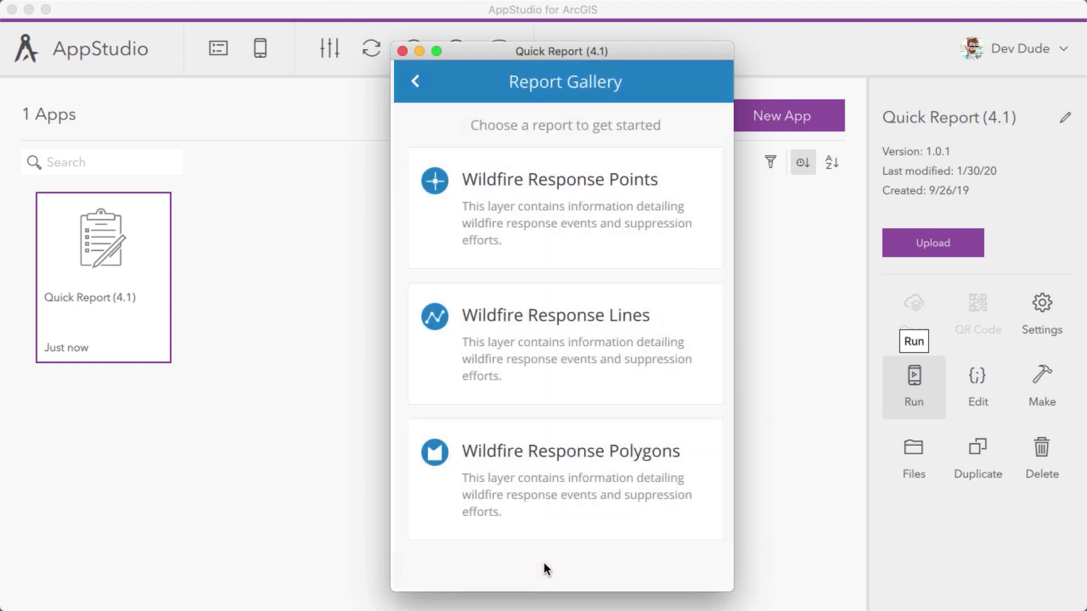
Try a Wildfire Response Points report with the Hot Spot type, and close the running app
left_click(434, 182)
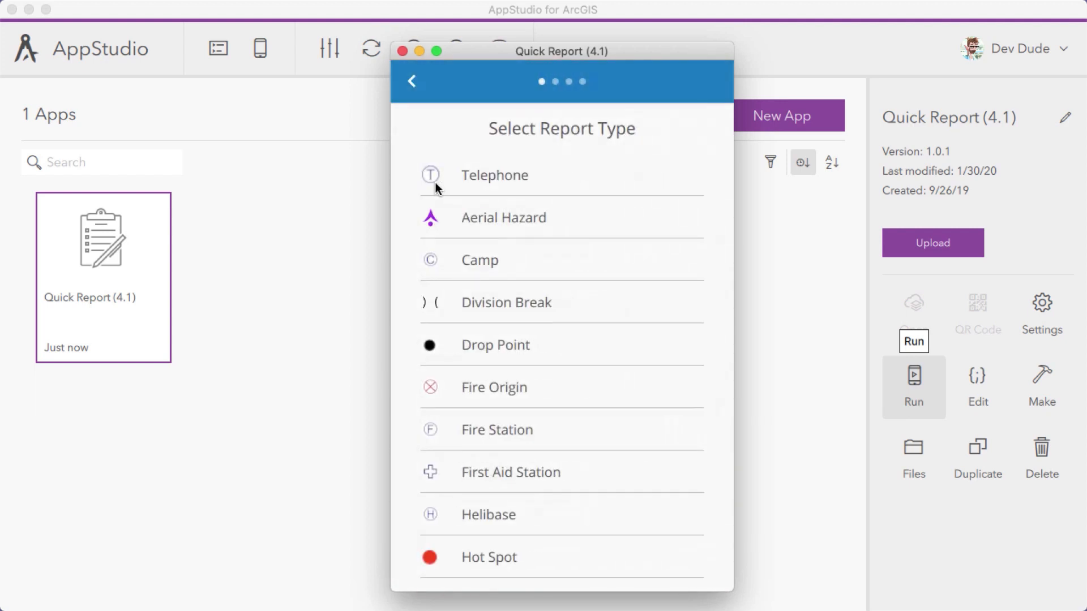
scroll(451, 355, "down", 5)
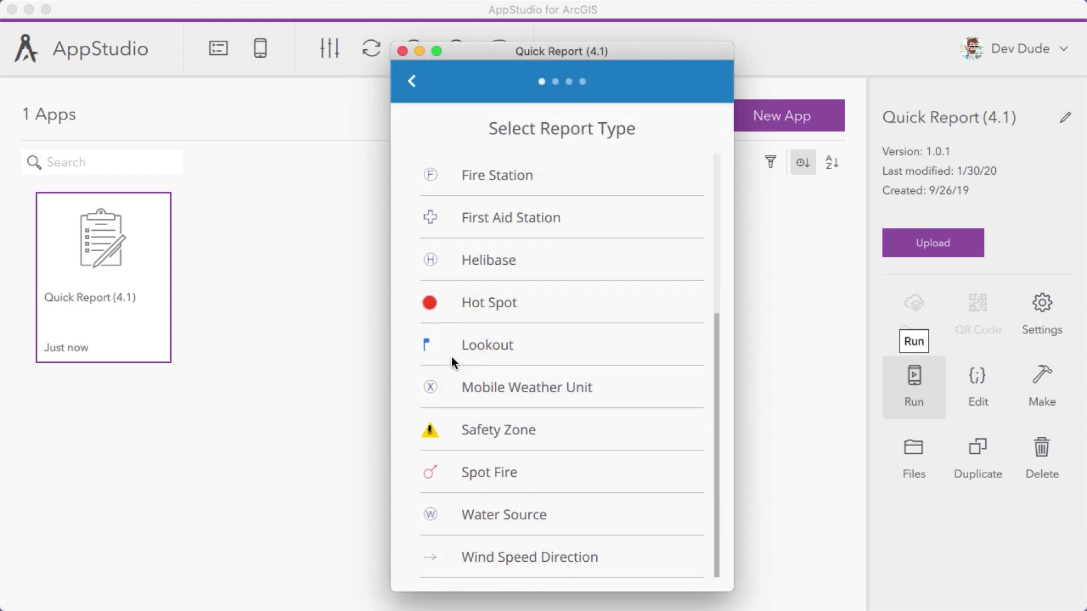
left_click(428, 304)
left_click(555, 559)
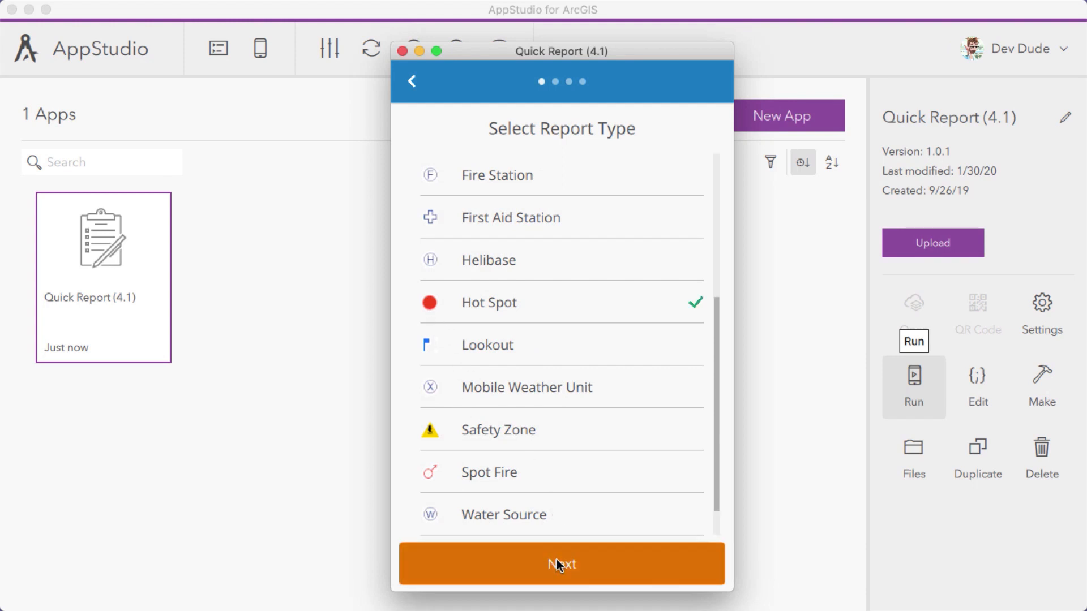
left_click(403, 51)
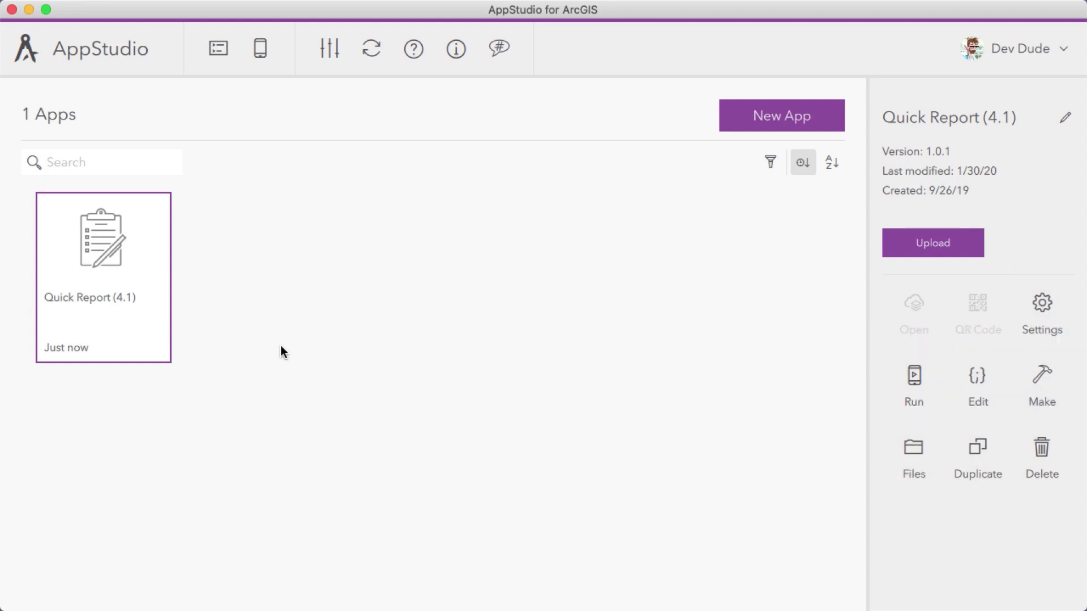
Set the app's title to Fire Reporter in the Quick Report app's settings
right_click(112, 244)
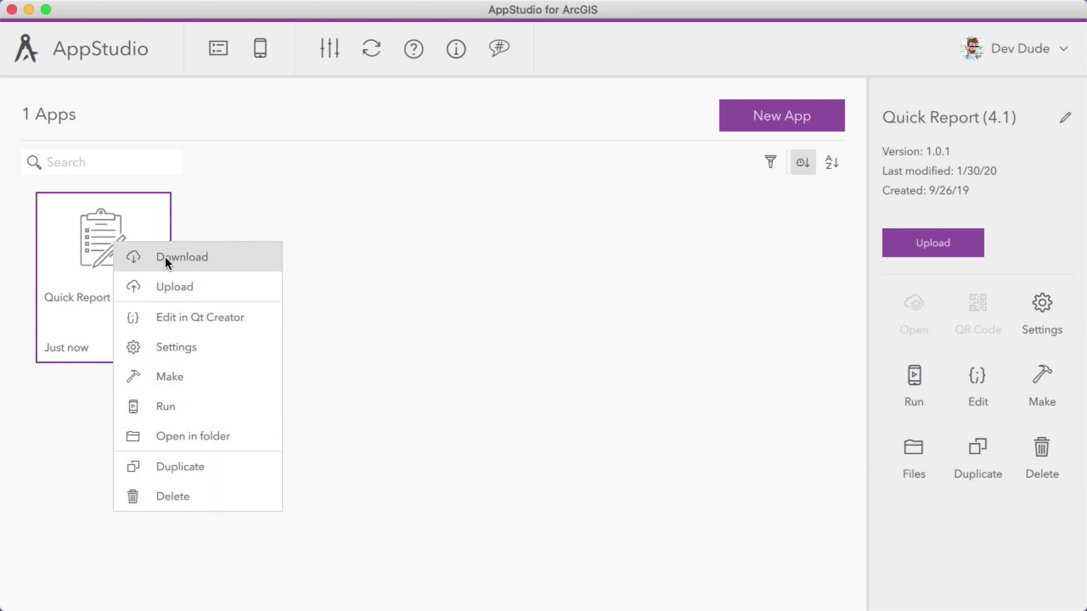
left_click(1042, 305)
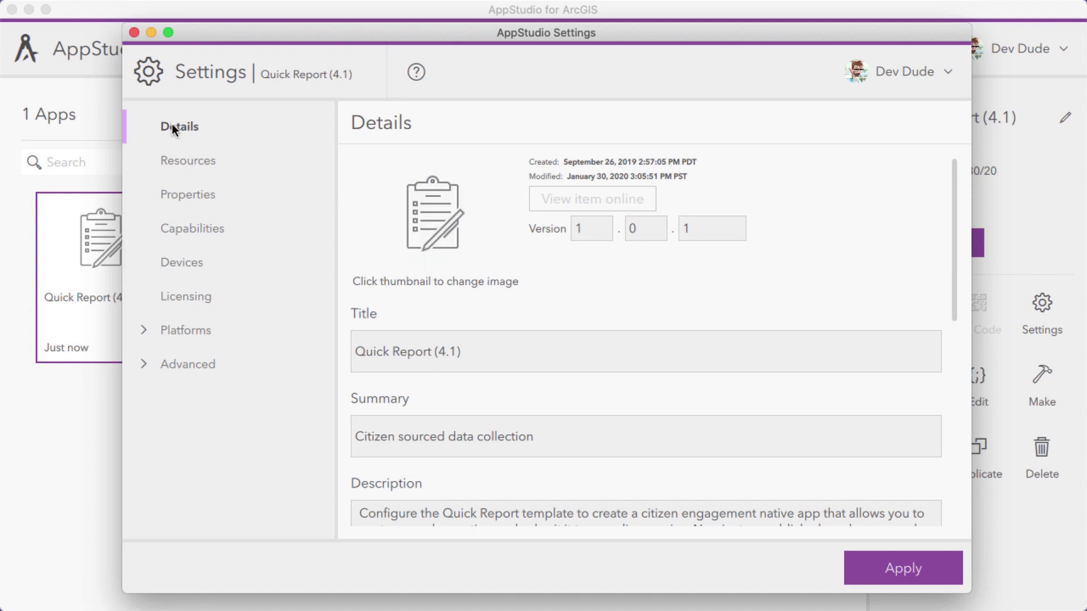
left_click_drag(471, 356, 322, 355)
type("Fire Reporter")
scroll(398, 364, "down", 5)
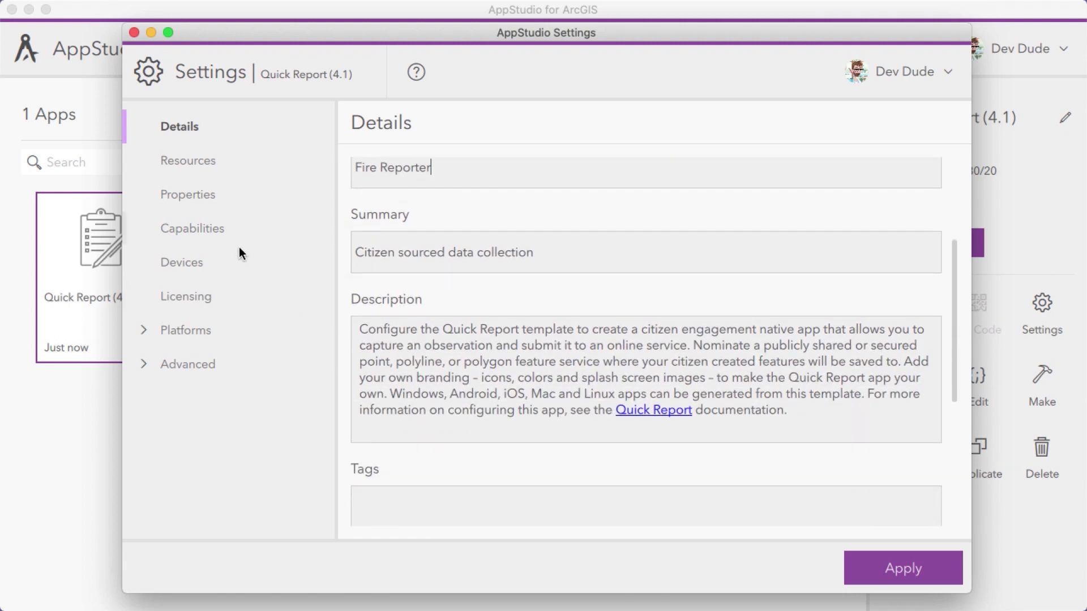
Review the app's resources, start screen and form properties, and set the header background color to green (#27c72d)
left_click(180, 161)
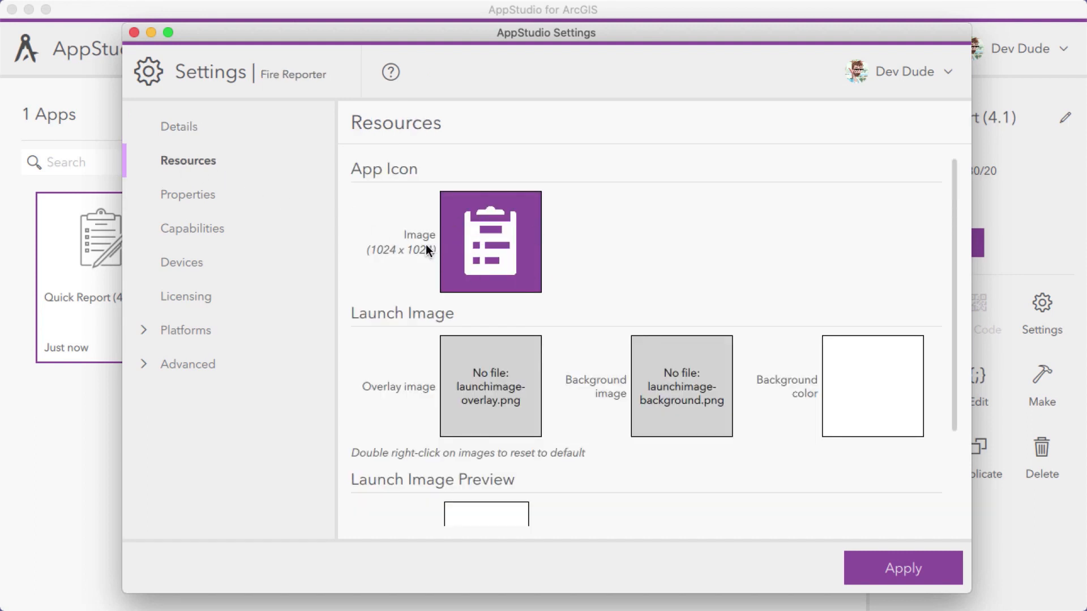
left_click(169, 196)
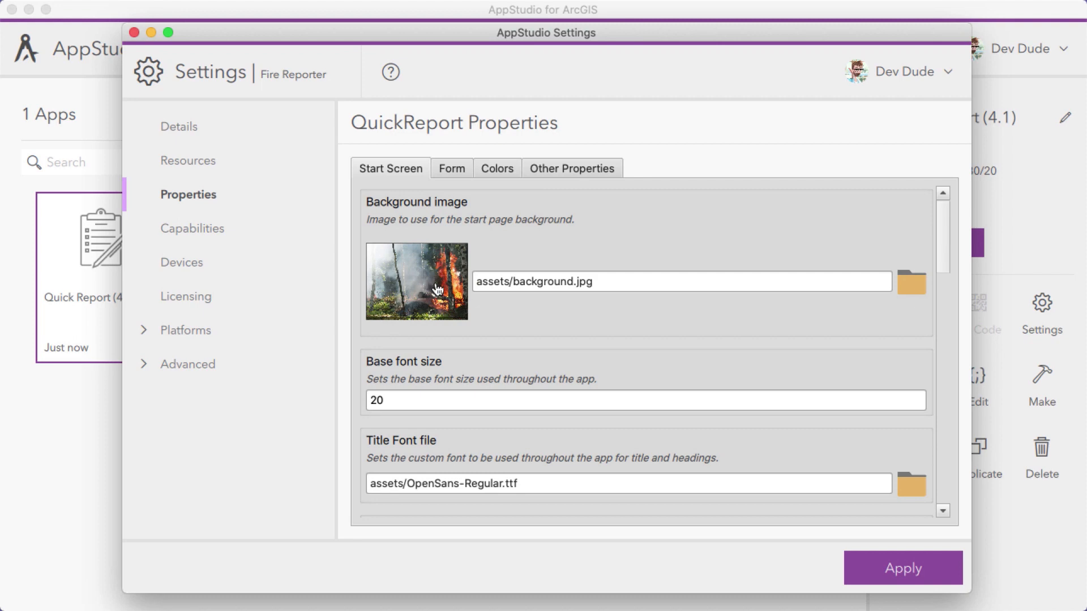
left_click(446, 166)
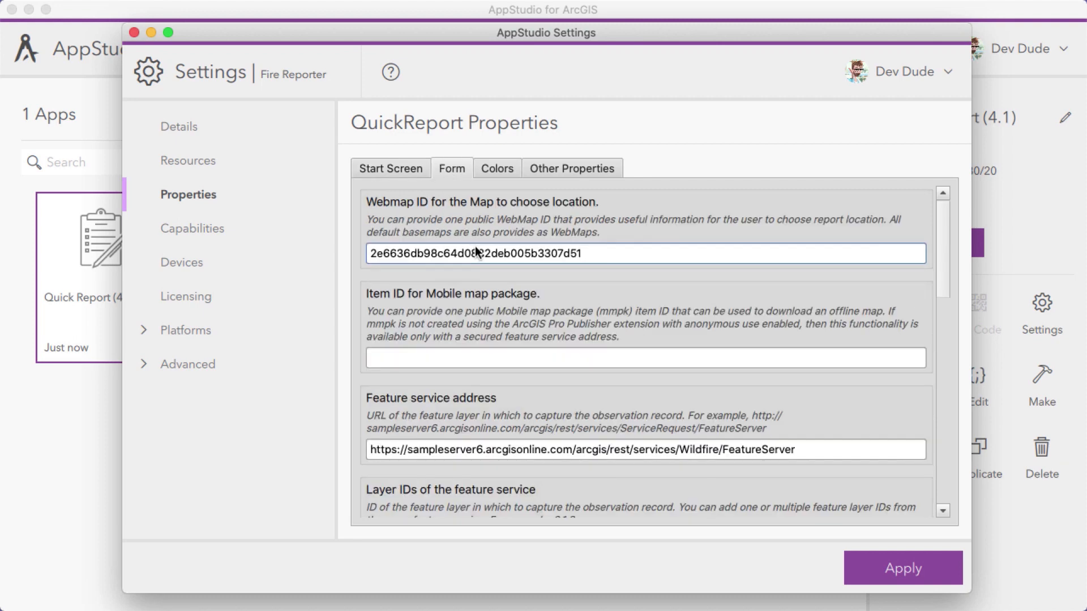
left_click(494, 167)
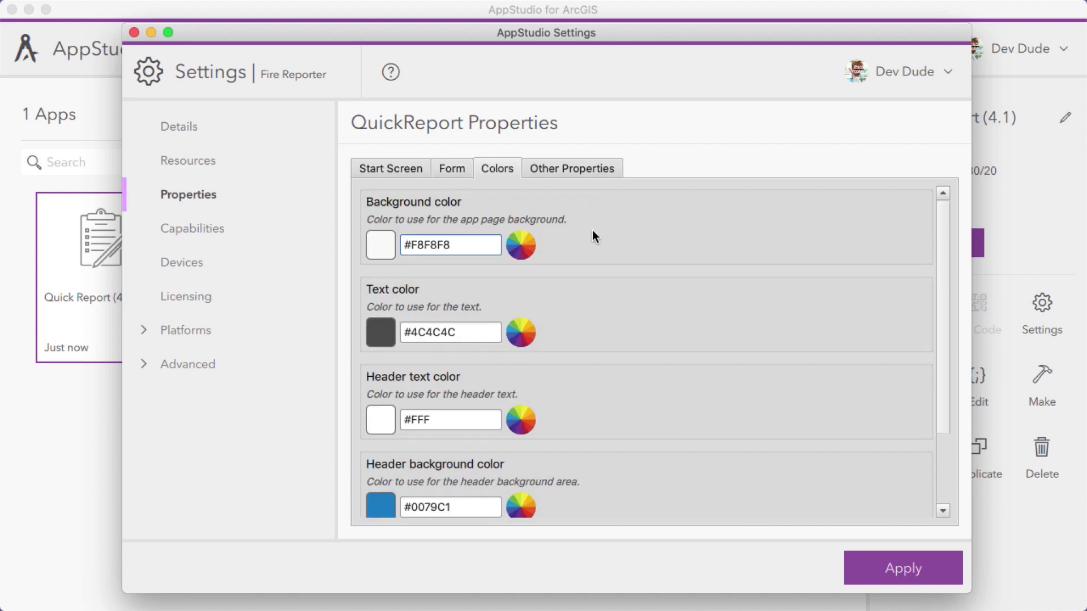
scroll(592, 234, "down", 4)
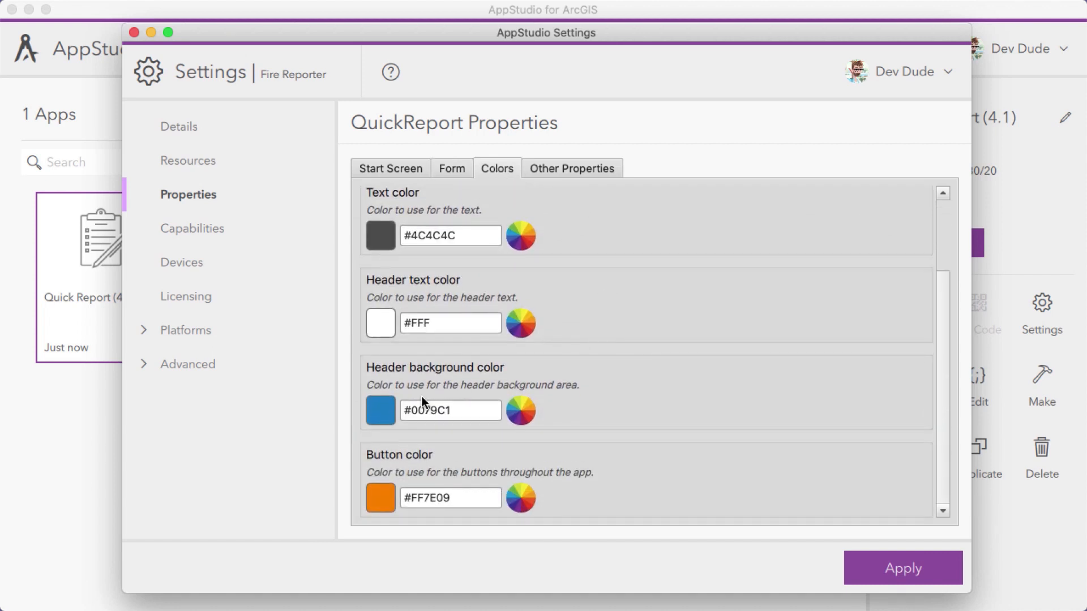
left_click(374, 406)
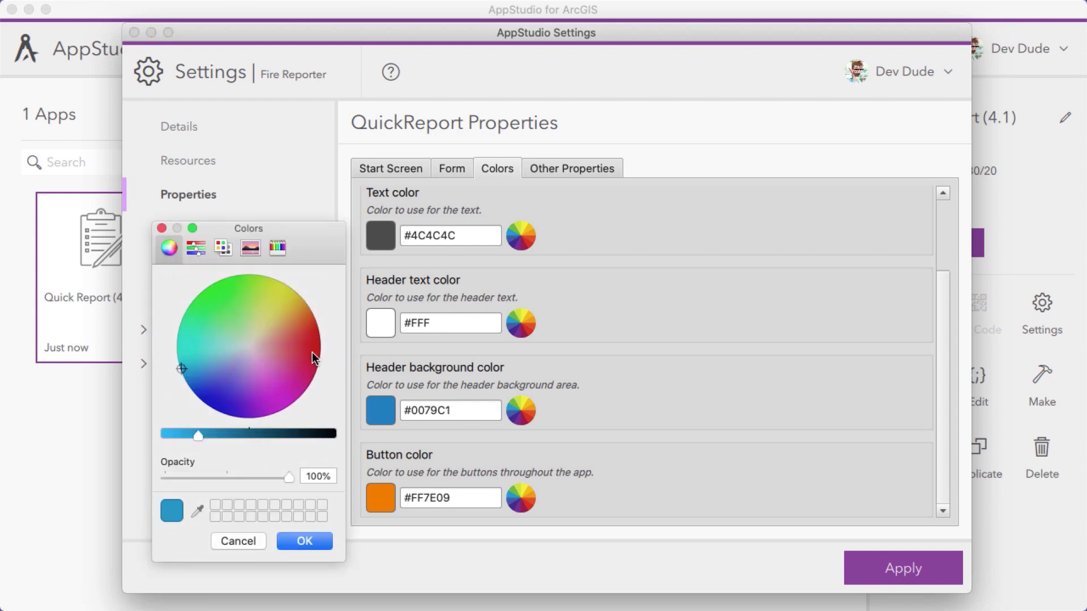
left_click(212, 299)
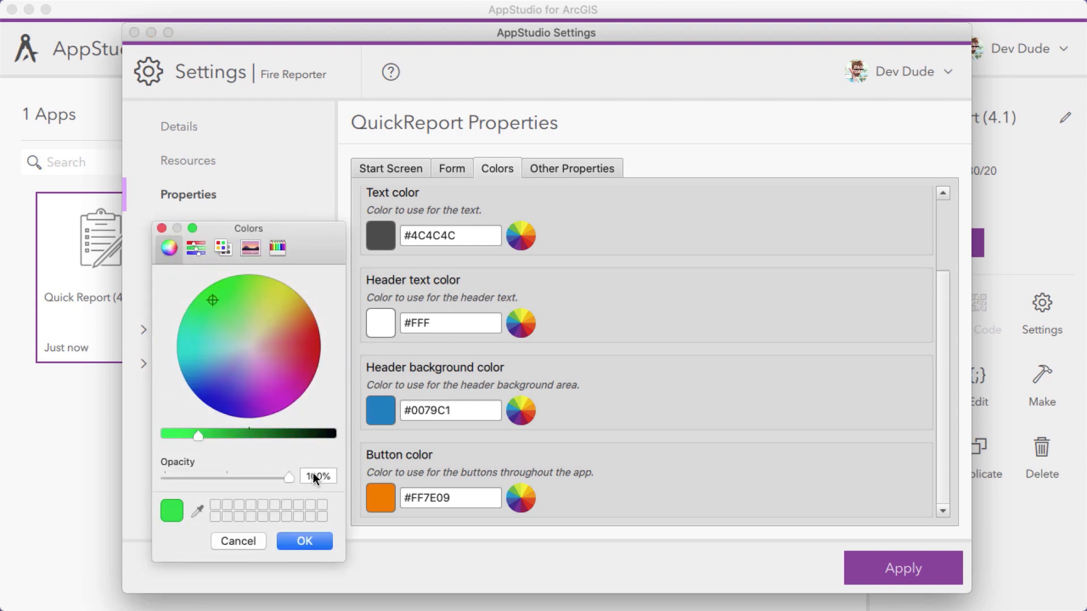
left_click(305, 541)
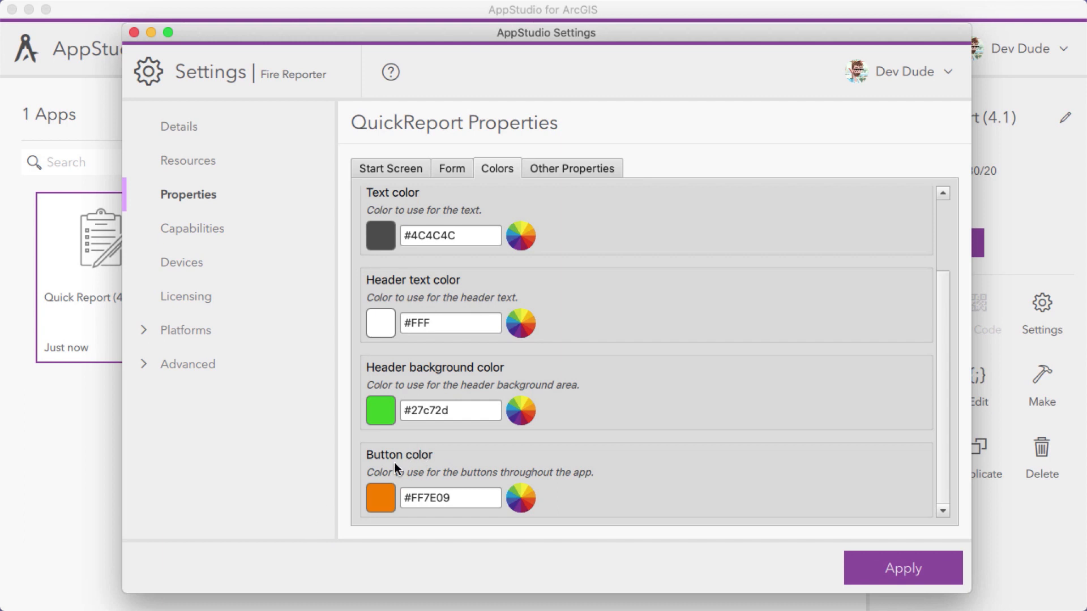
Set the app's button color to red (#fc0022)
left_click(381, 498)
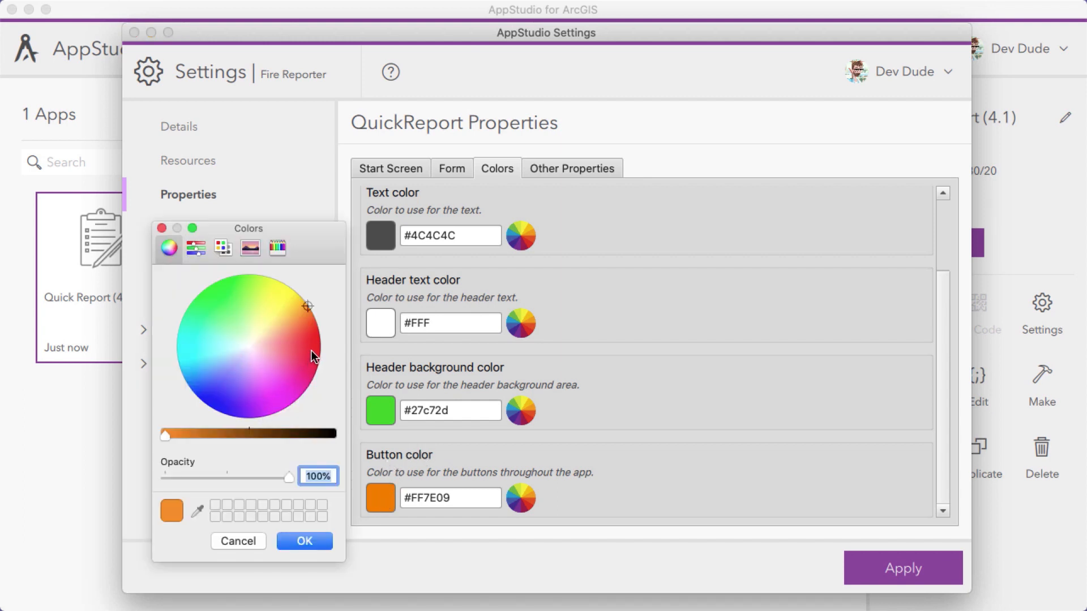
left_click(312, 351)
left_click(305, 541)
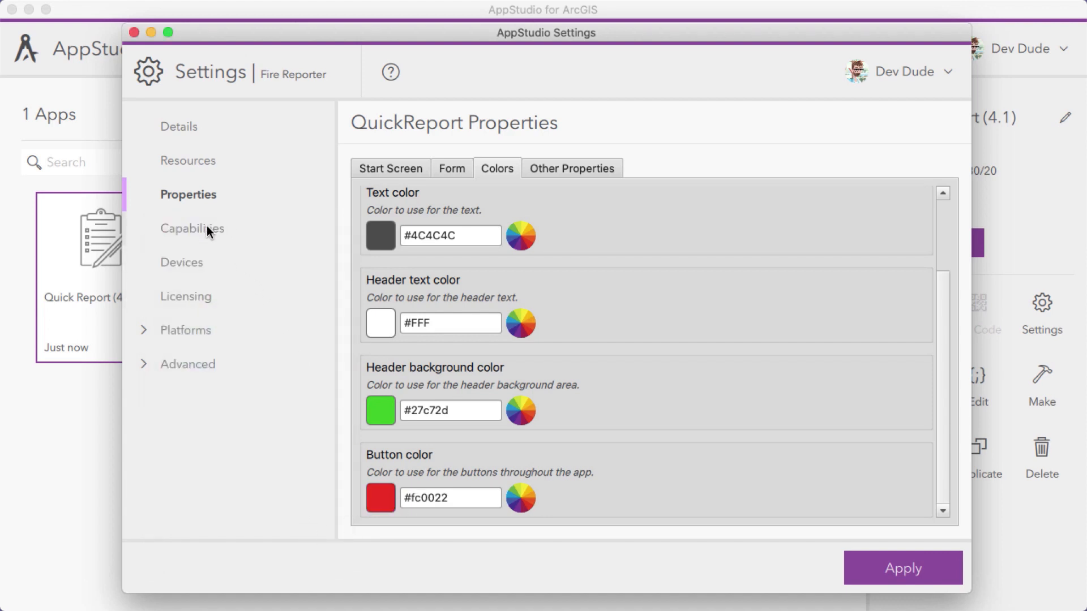
Review the app's capabilities, devices and licensing settings, and enable package signing for Android
left_click(206, 225)
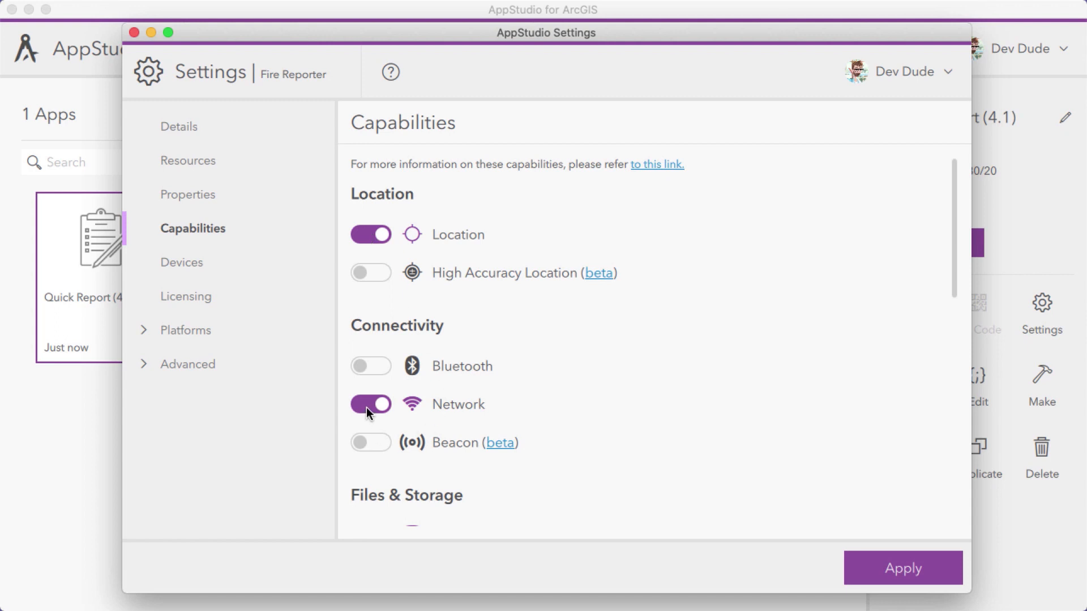
left_click(188, 266)
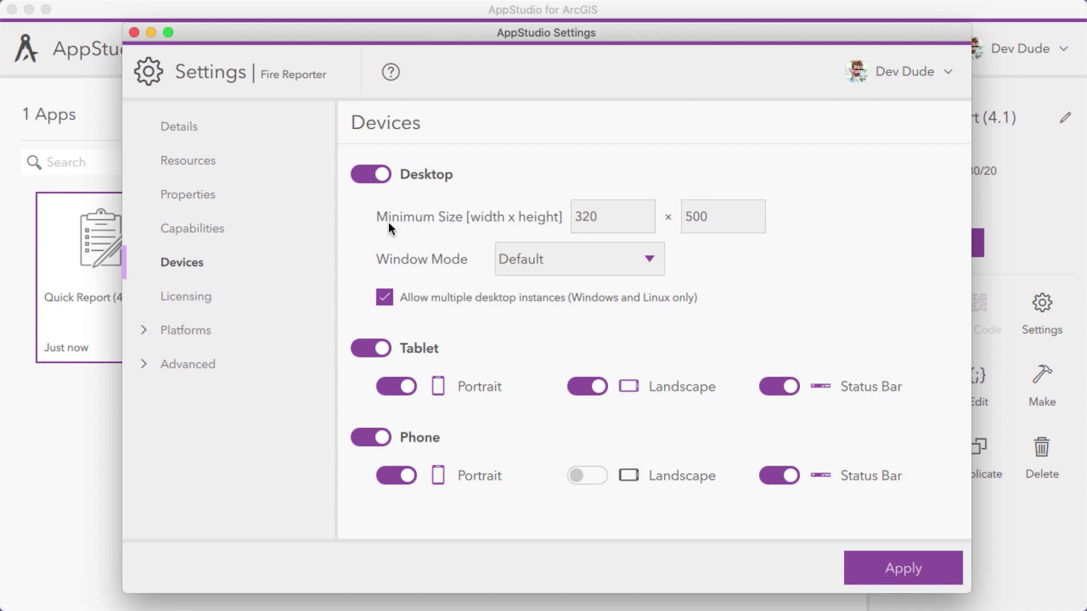
left_click(182, 297)
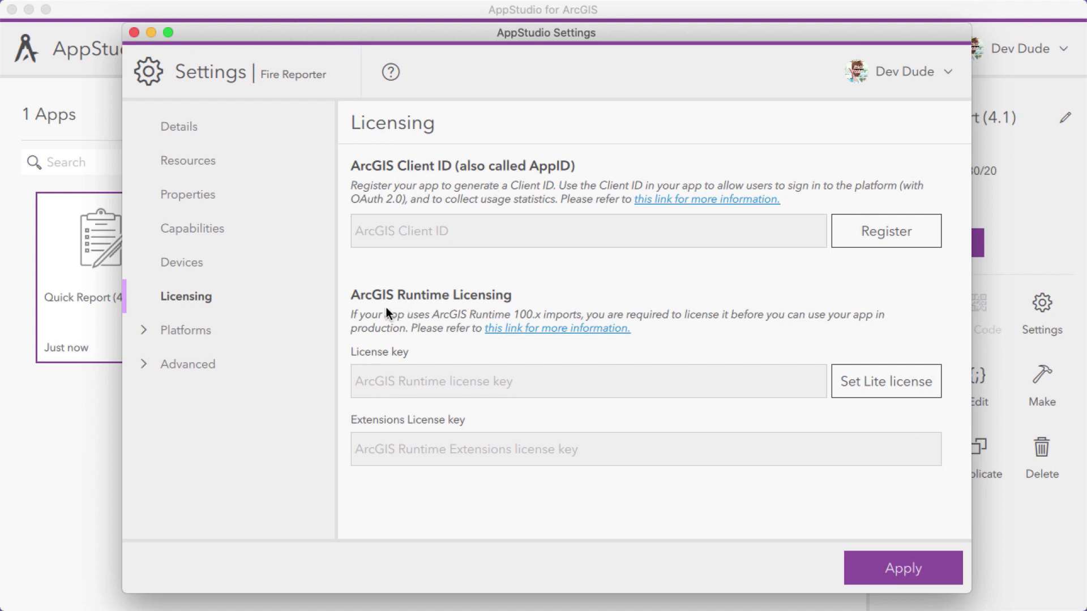
left_click(145, 334)
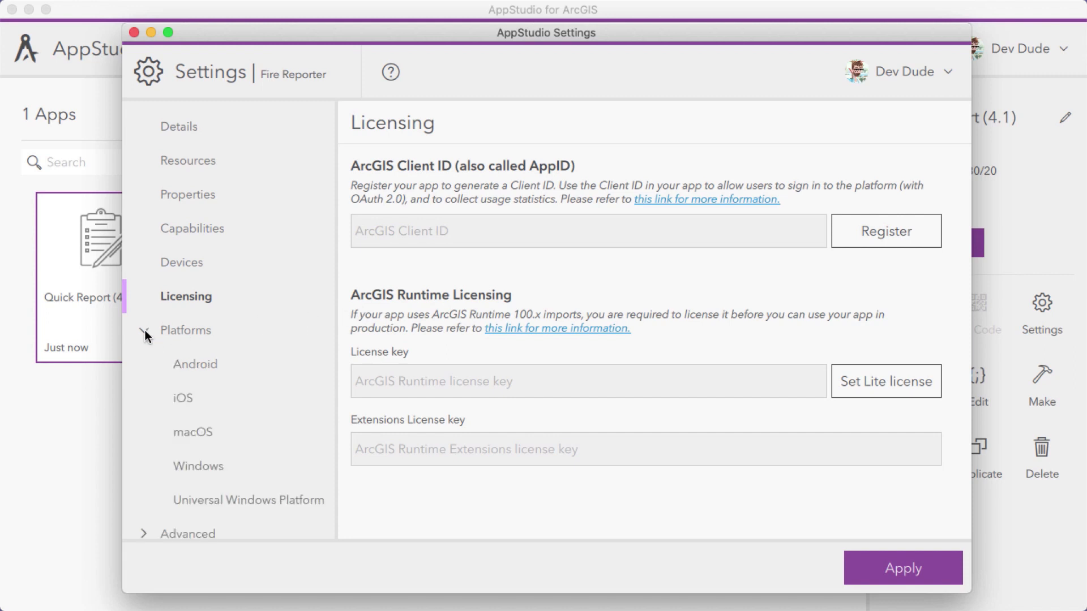
left_click(182, 364)
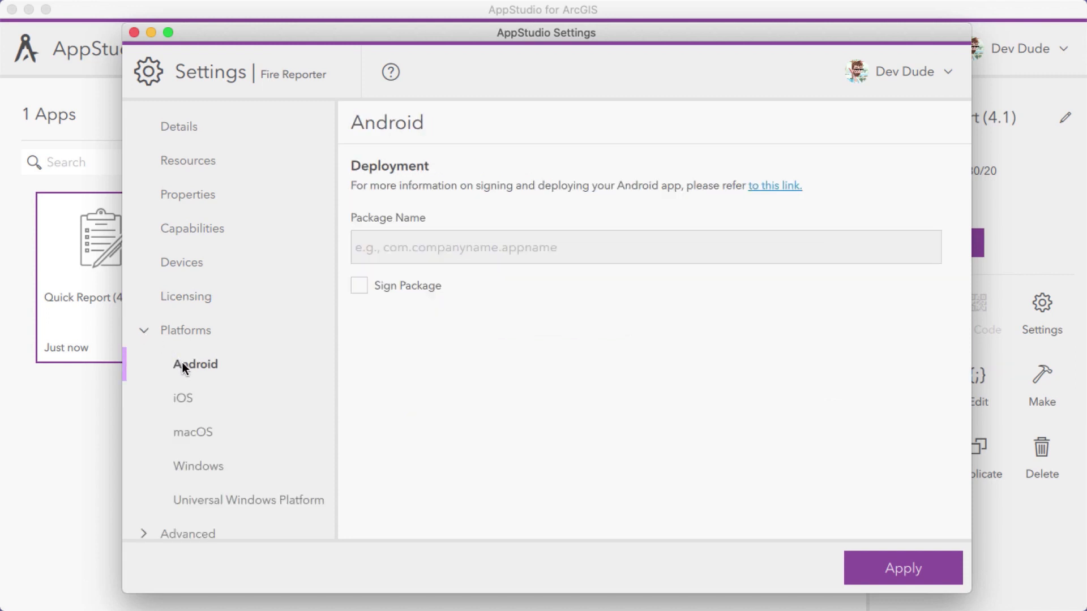
left_click(358, 287)
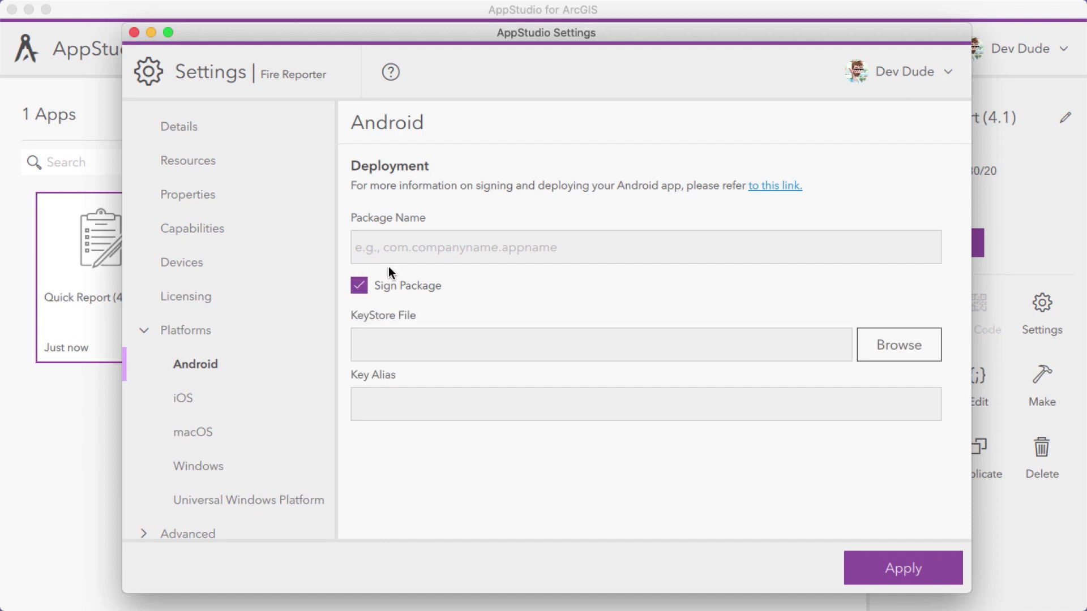
Review the iOS deployment and advanced settings, apply the settings changes and close the settings window
left_click(178, 390)
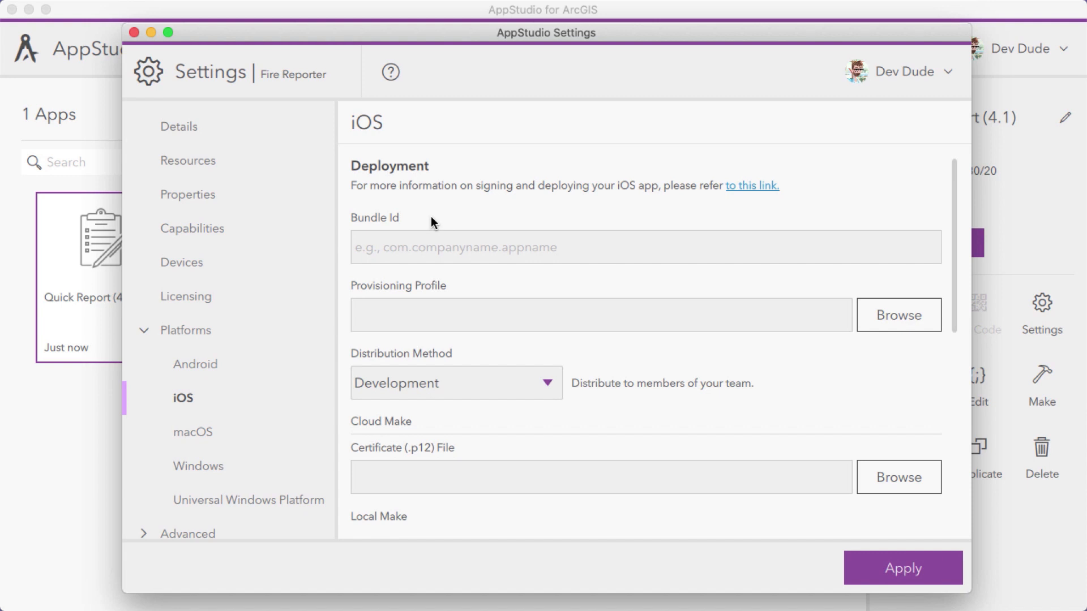
scroll(260, 342, "down", 2)
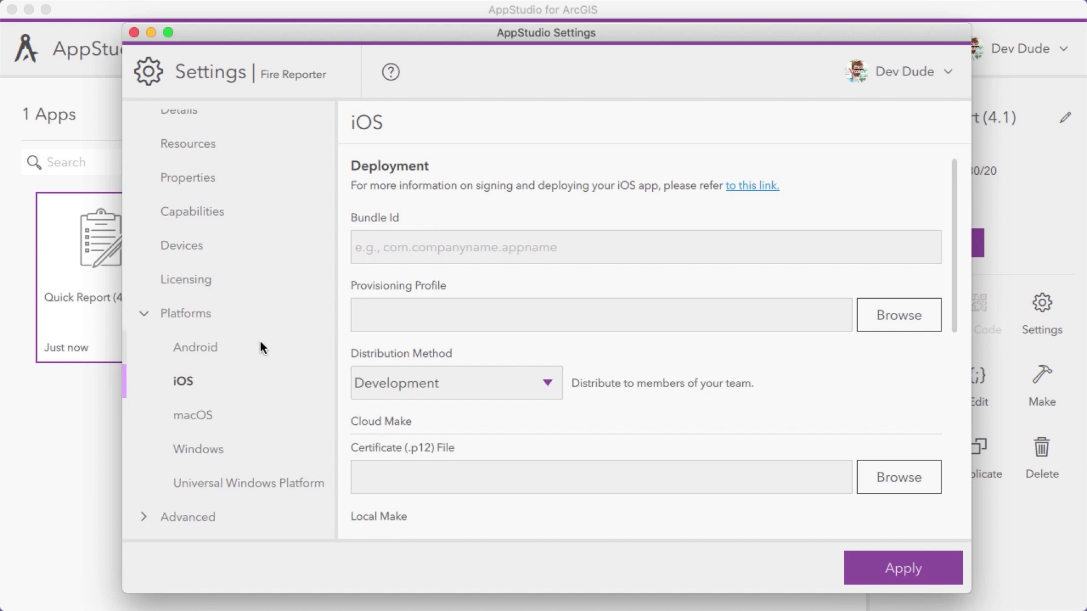
left_click(145, 523)
scroll(505, 220, "down", 3)
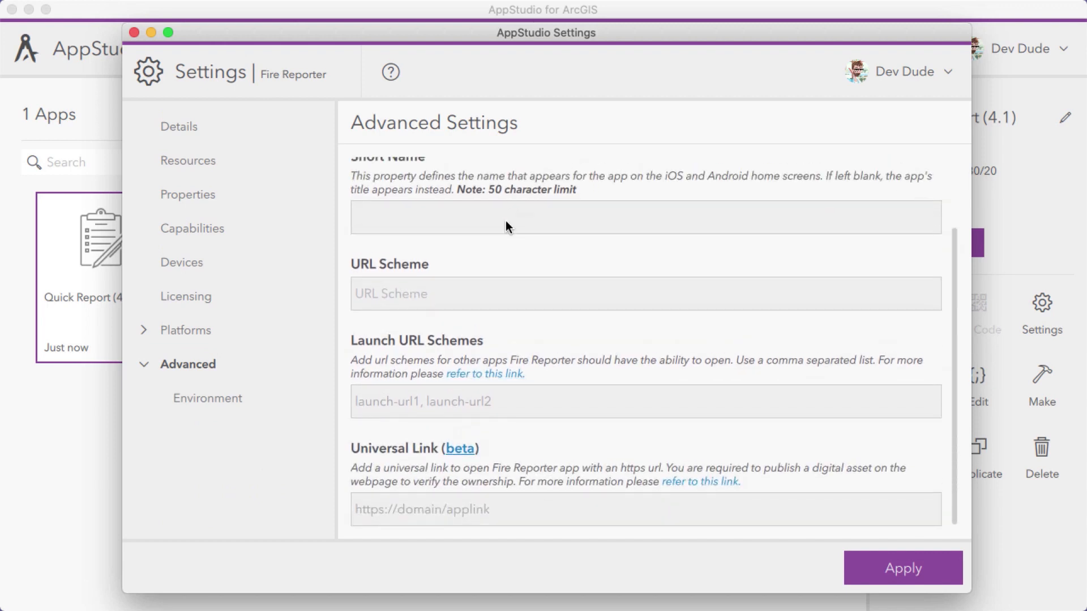
scroll(544, 351, "up", 2)
scroll(543, 357, "up", 1)
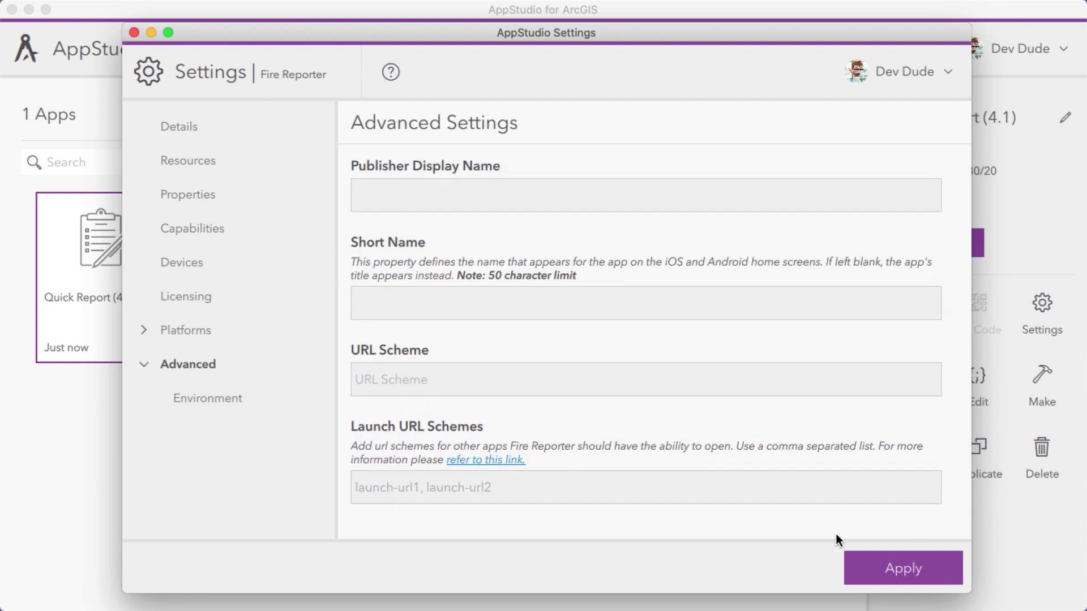
left_click(919, 569)
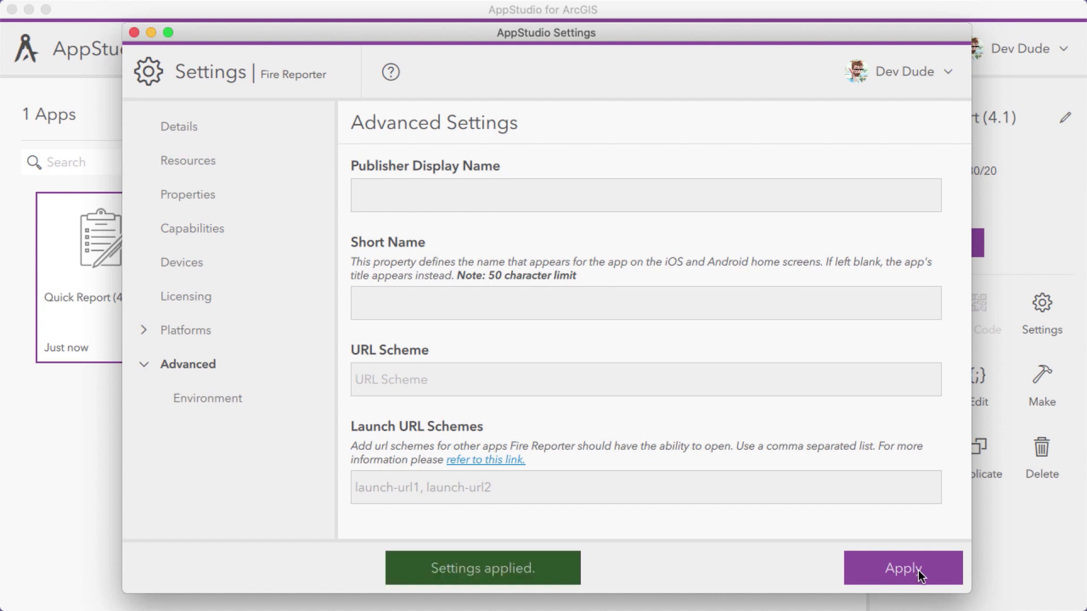
left_click(134, 32)
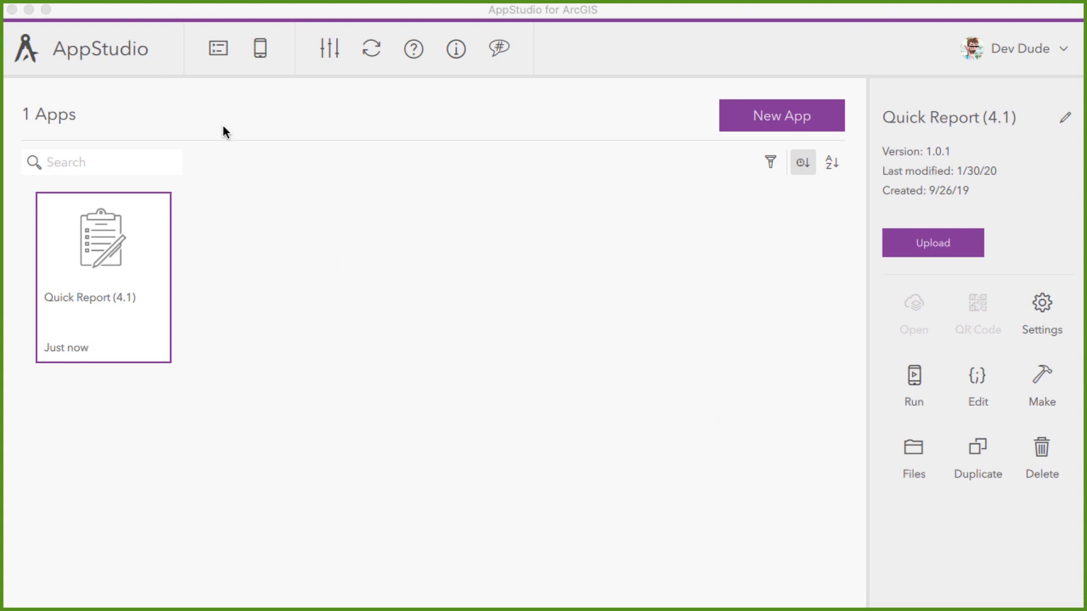
Run the customized app, try a new Wildfire Response Points report with the Hot Spot type, and close the running app
left_click(913, 381)
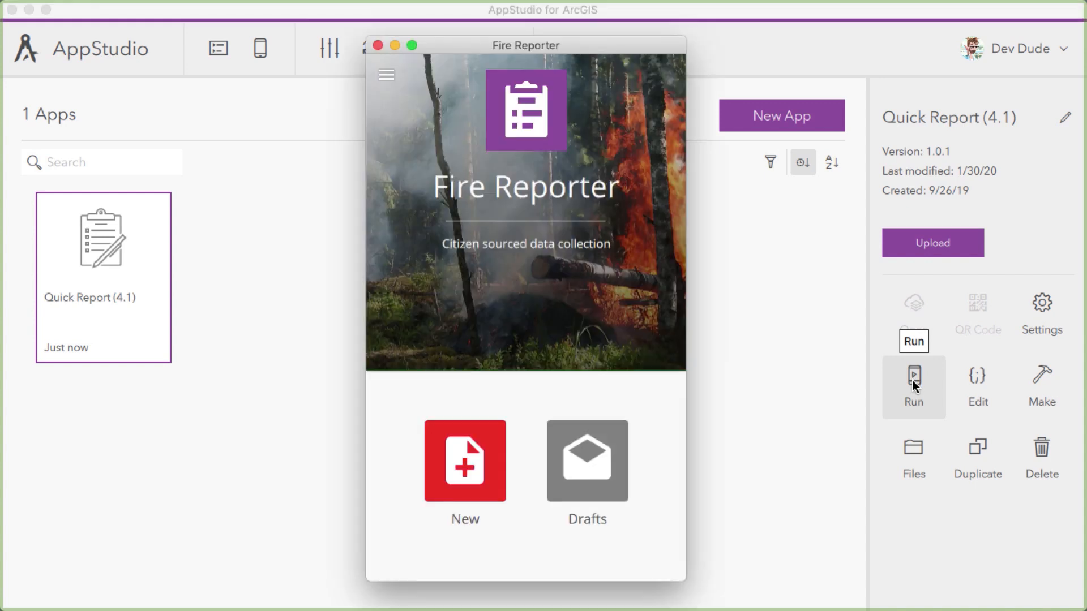
left_click(461, 467)
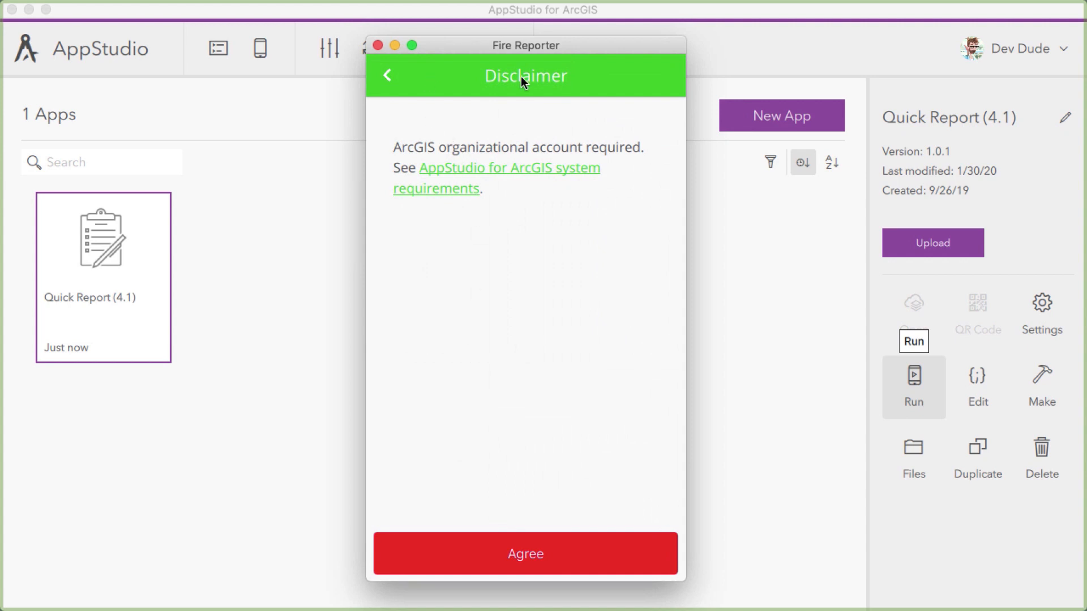
left_click(521, 547)
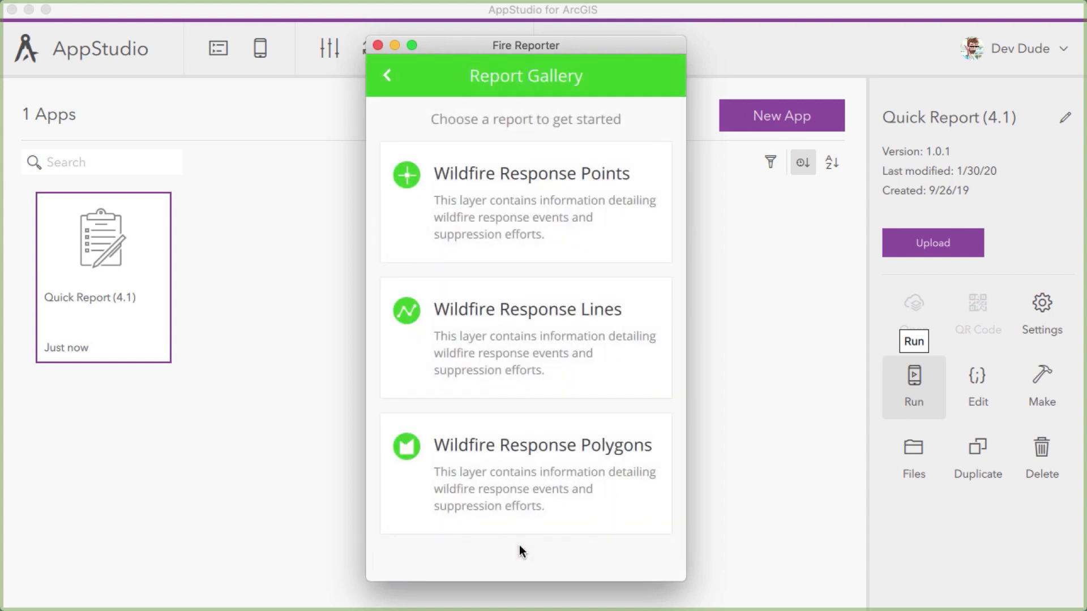
left_click(412, 172)
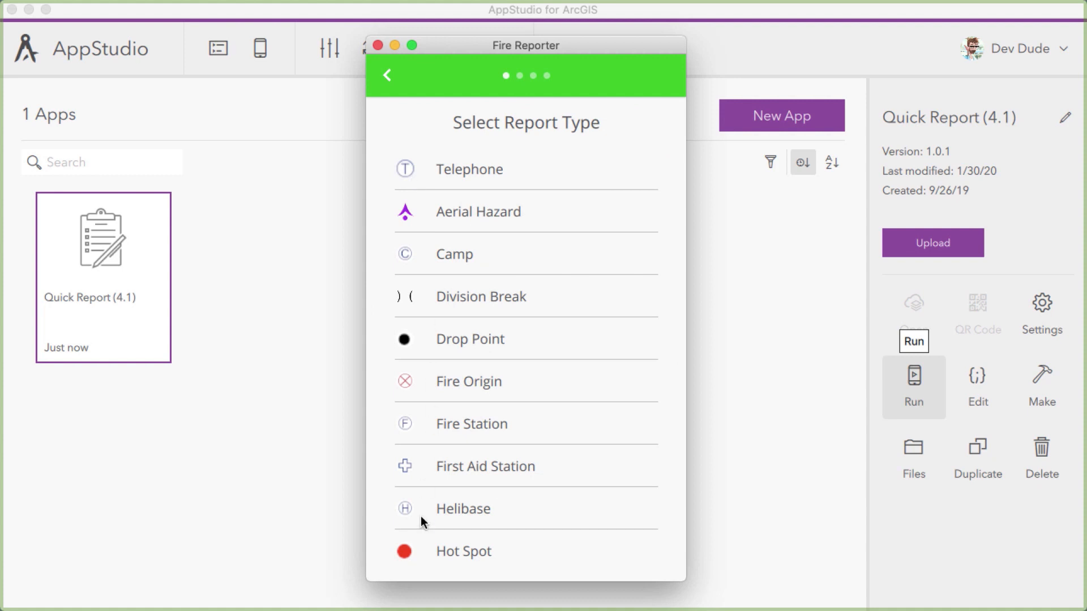
left_click(426, 555)
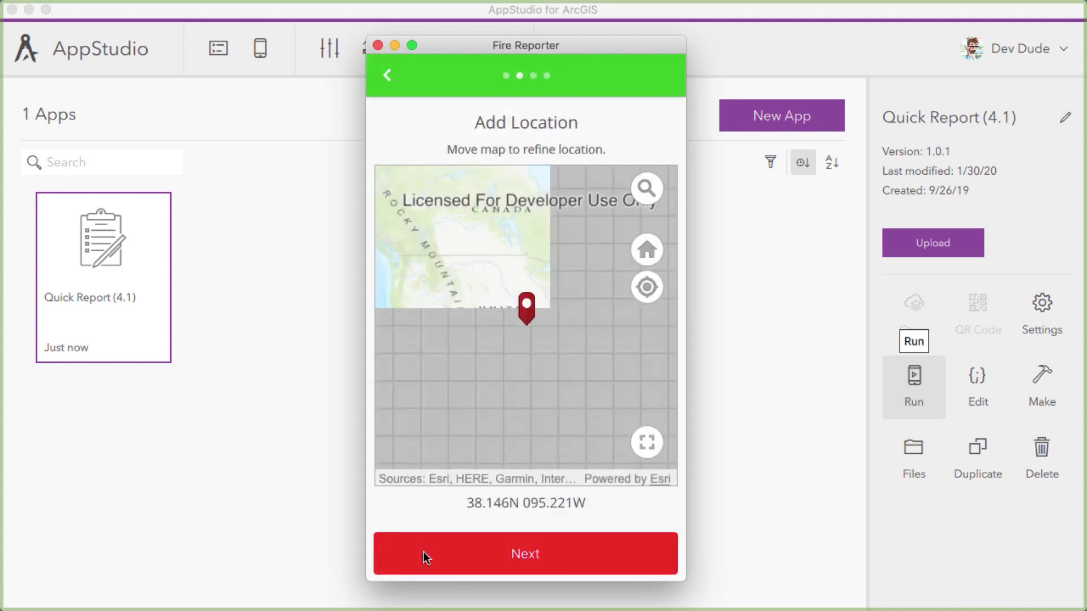
left_click(377, 46)
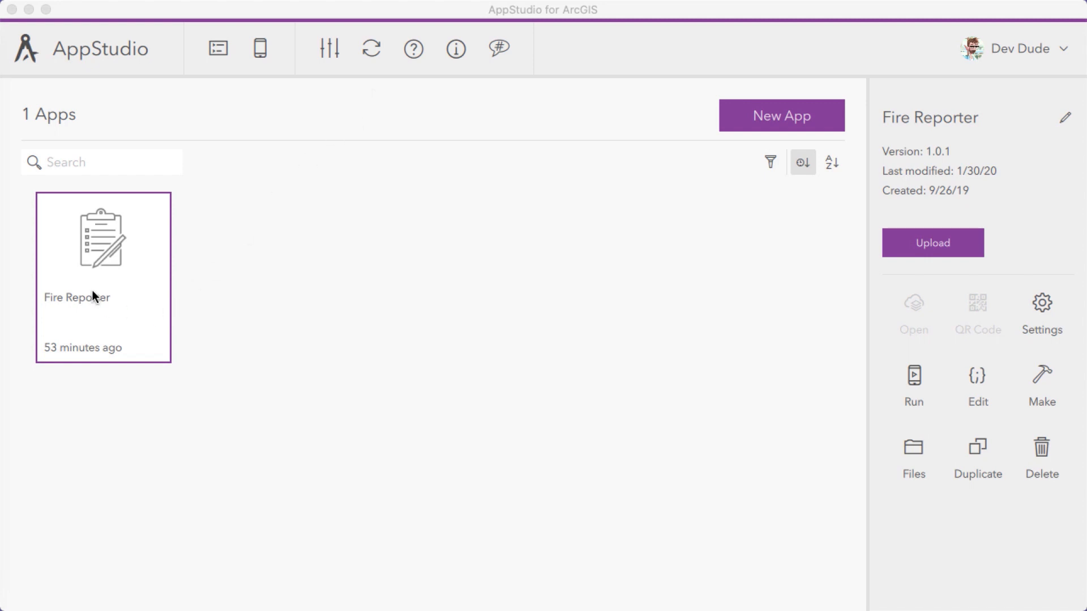
Open the Fire Reporter app's code in Qt Creator and examine the import statements in QuickReportApp.qml
left_click(977, 376)
left_click(977, 375)
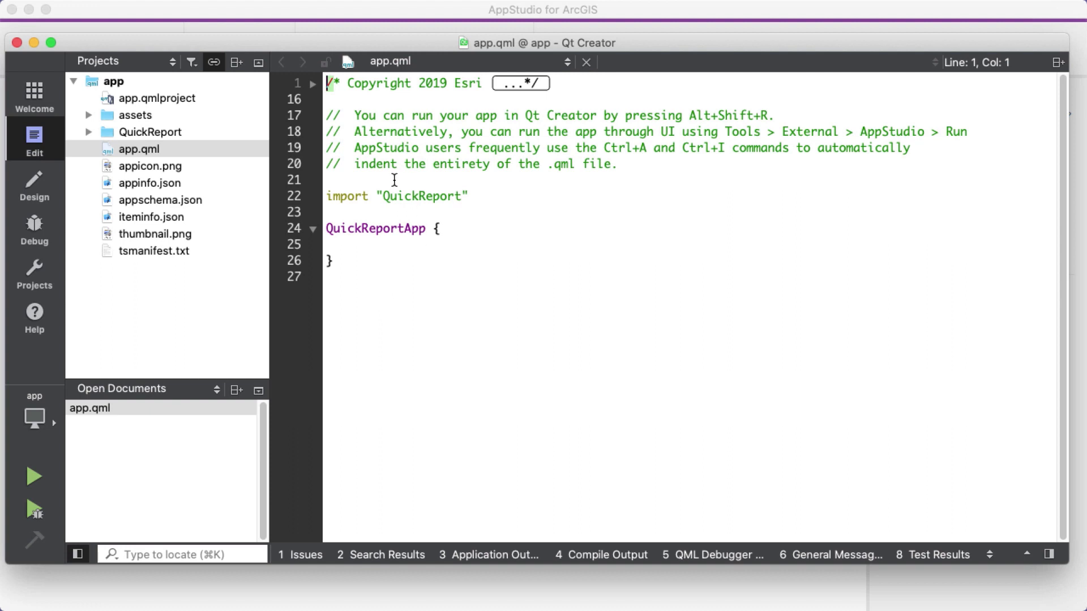
left_click(89, 132)
left_click(167, 201)
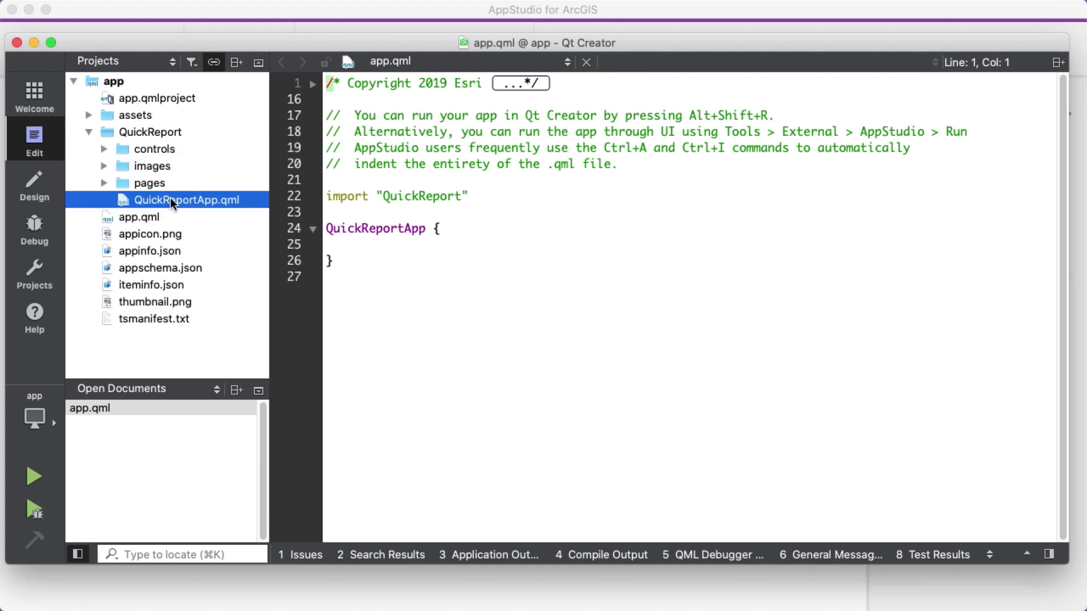
double_click(221, 201)
left_click_drag(375, 163, 511, 453)
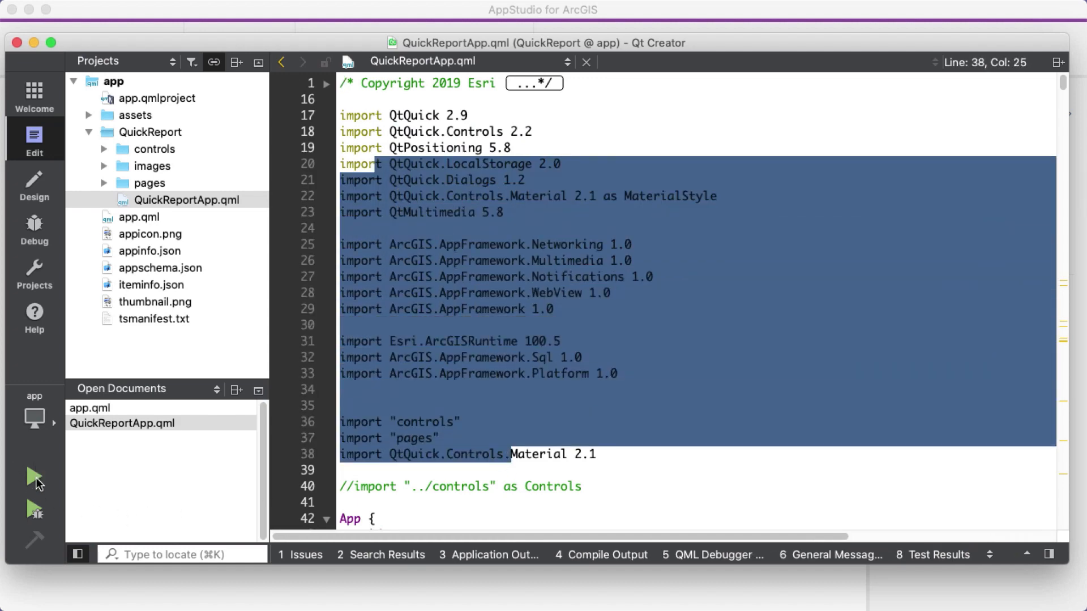
Run the app from Qt Creator through to the report gallery, close it along with the application output, and exit Qt Creator
left_click(34, 478)
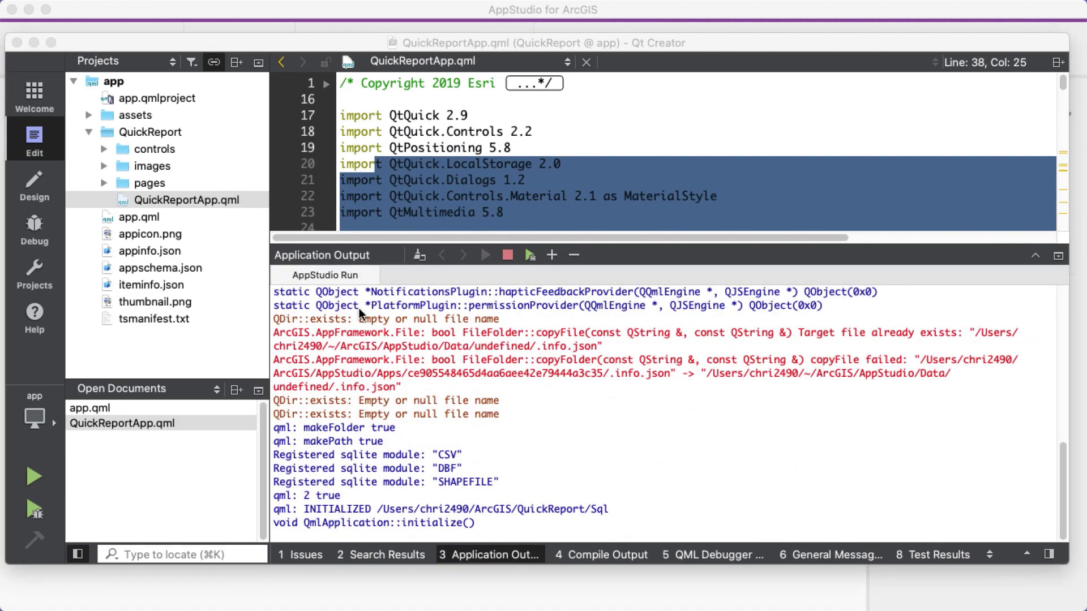
left_click(498, 476)
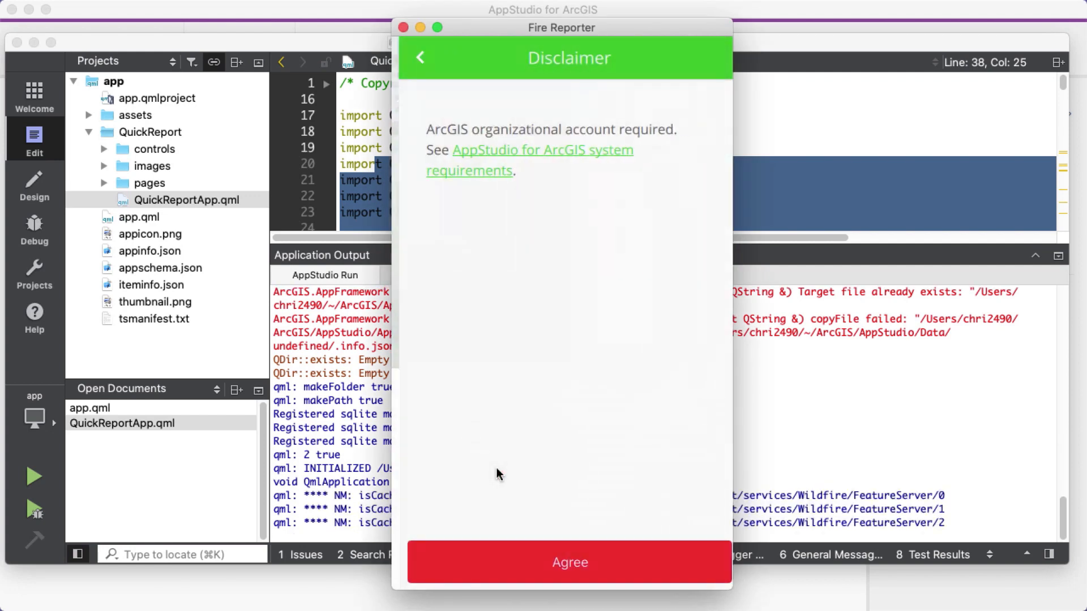
left_click(526, 562)
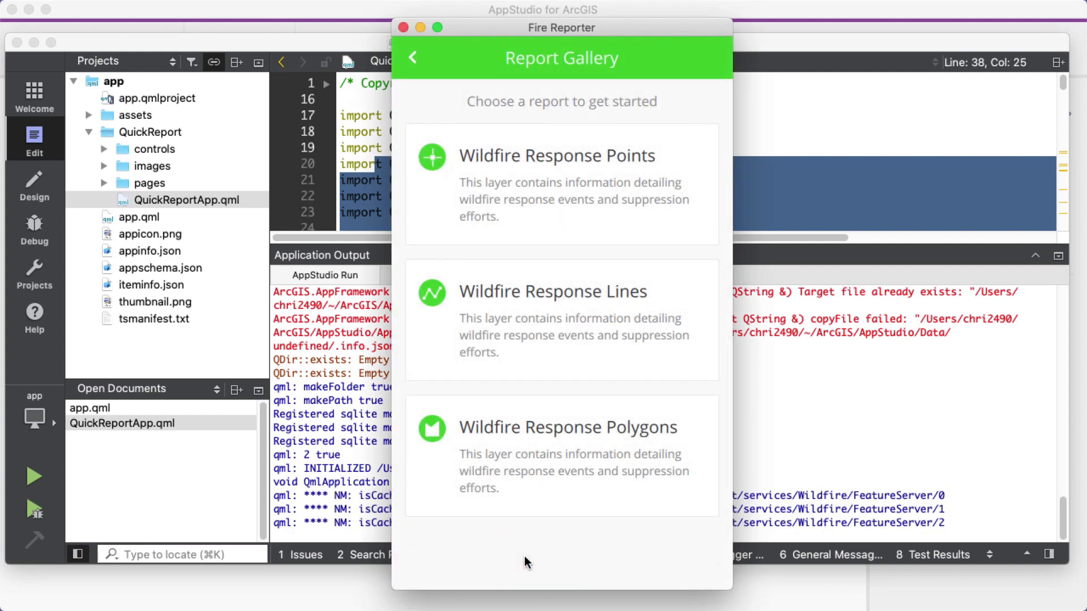
left_click(403, 27)
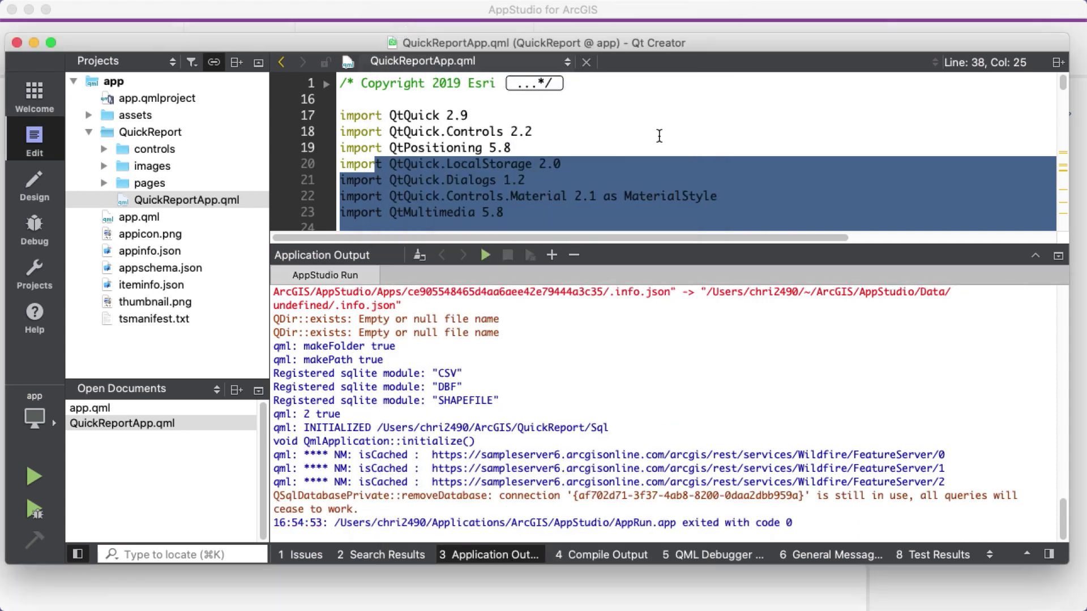
left_click(1058, 255)
left_click(769, 141)
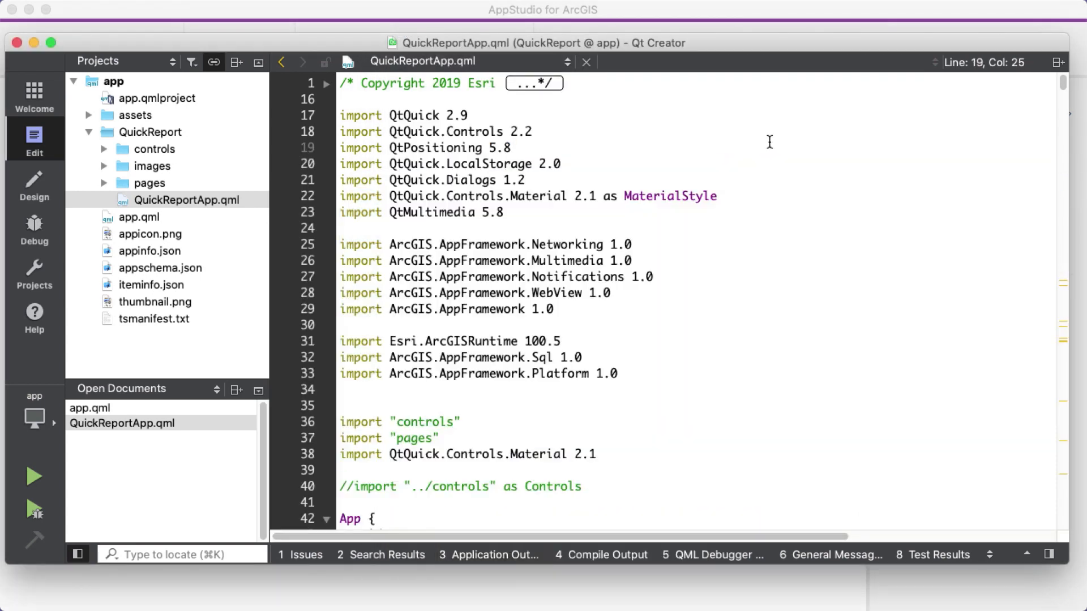
mouse_move(578, 257)
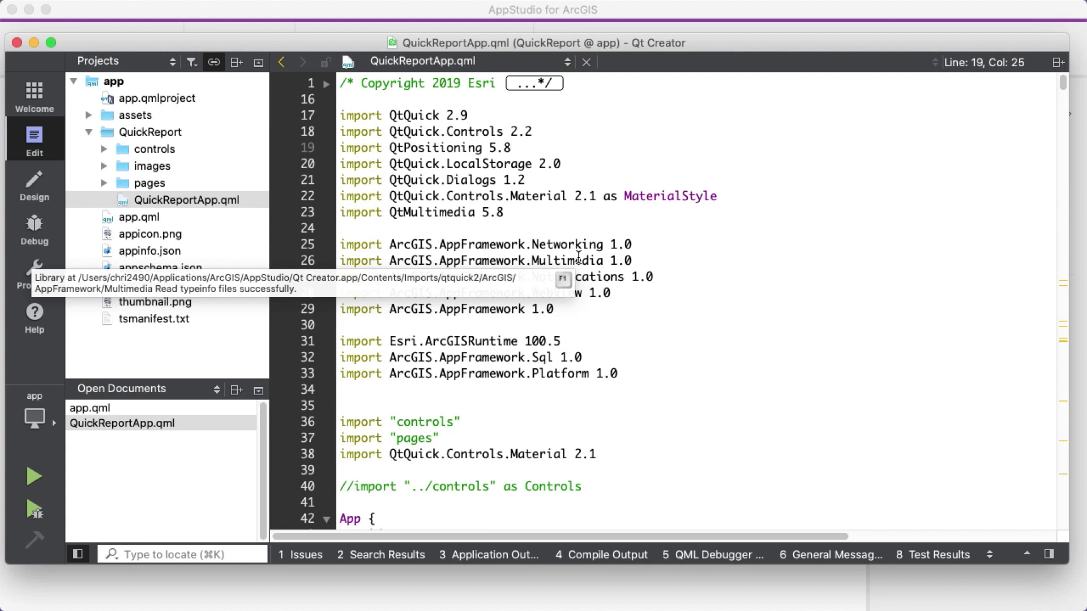
left_click(17, 44)
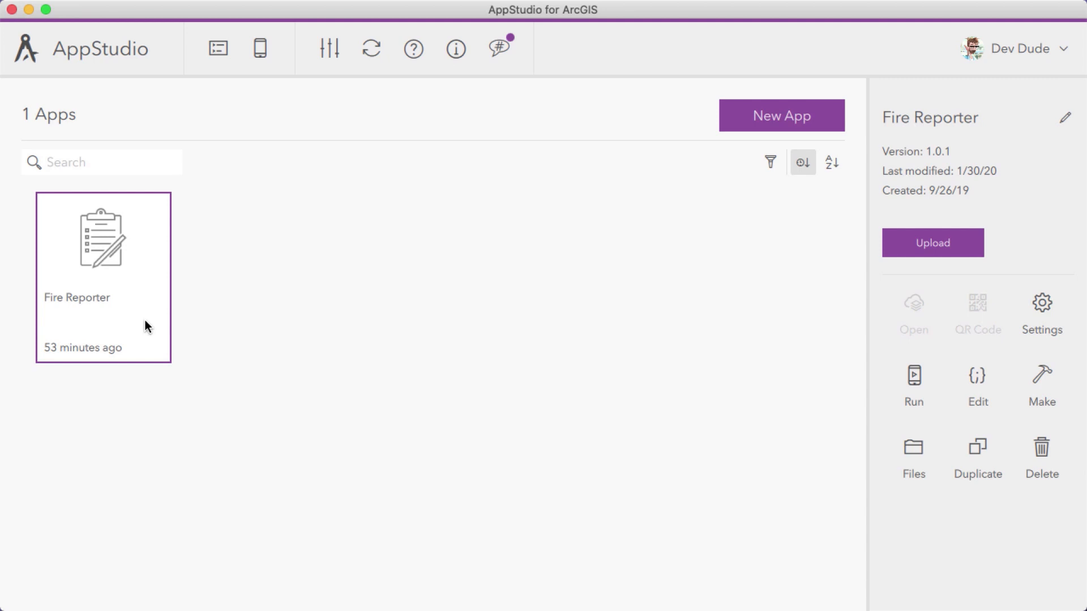
Upload the Fire Reporter app to ArcGIS Online as Not shared (Private), and close the upload window
right_click(142, 263)
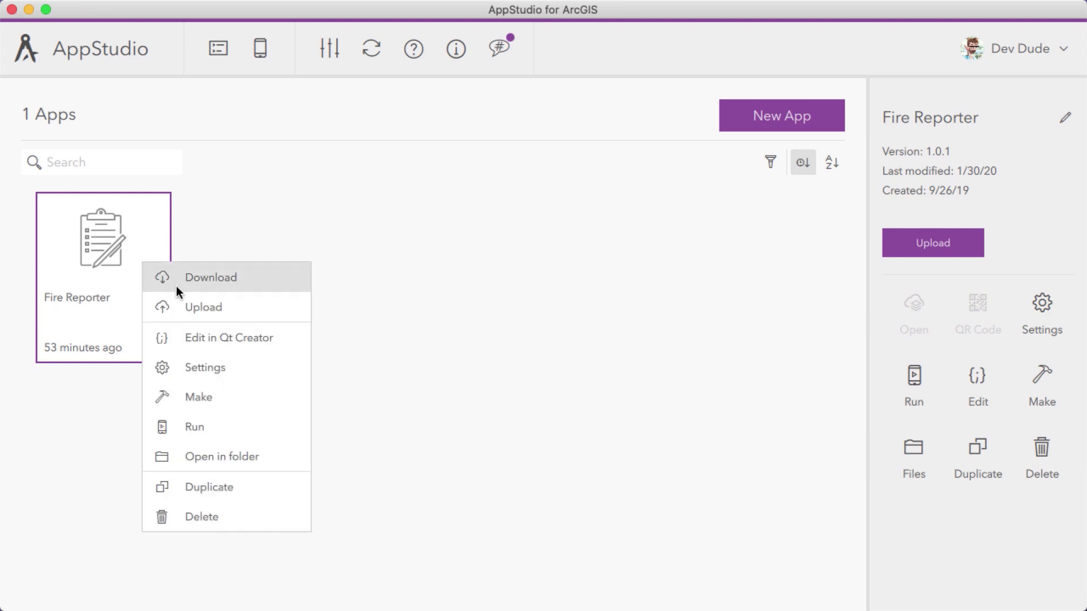
left_click(204, 308)
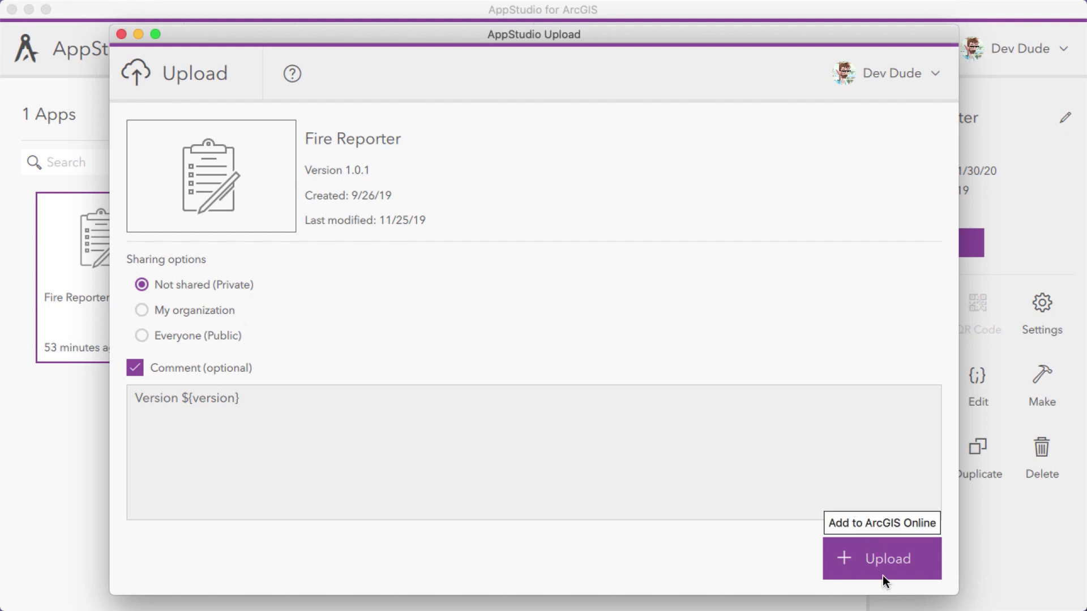
left_click(875, 559)
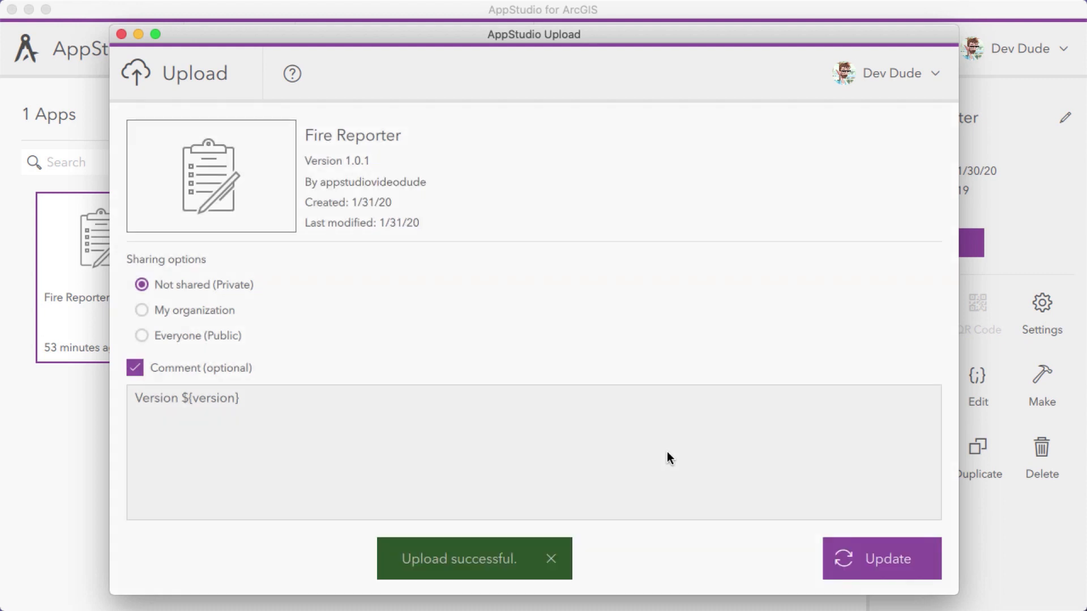
left_click(121, 35)
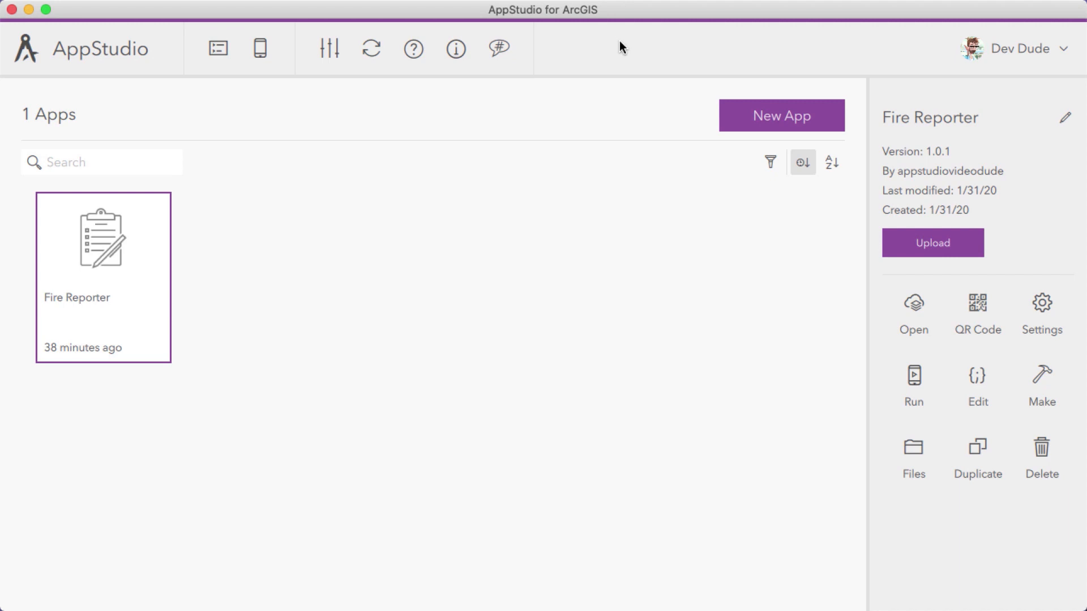
Open Fire Reporter's online item, share it with App Deploy Group, save the sharing settings, and close the browser
left_click(914, 306)
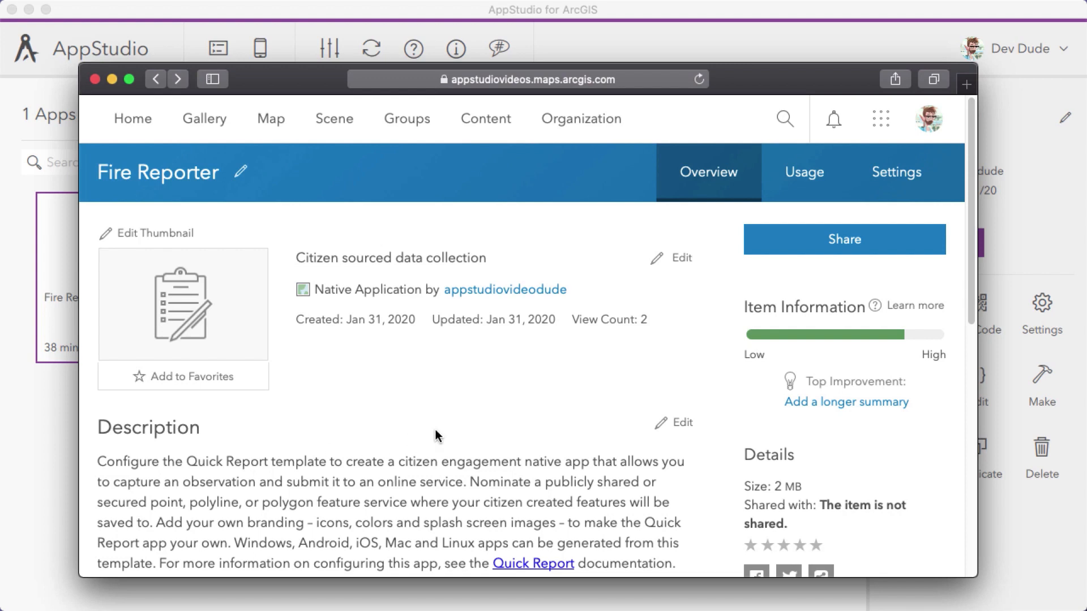
left_click(815, 251)
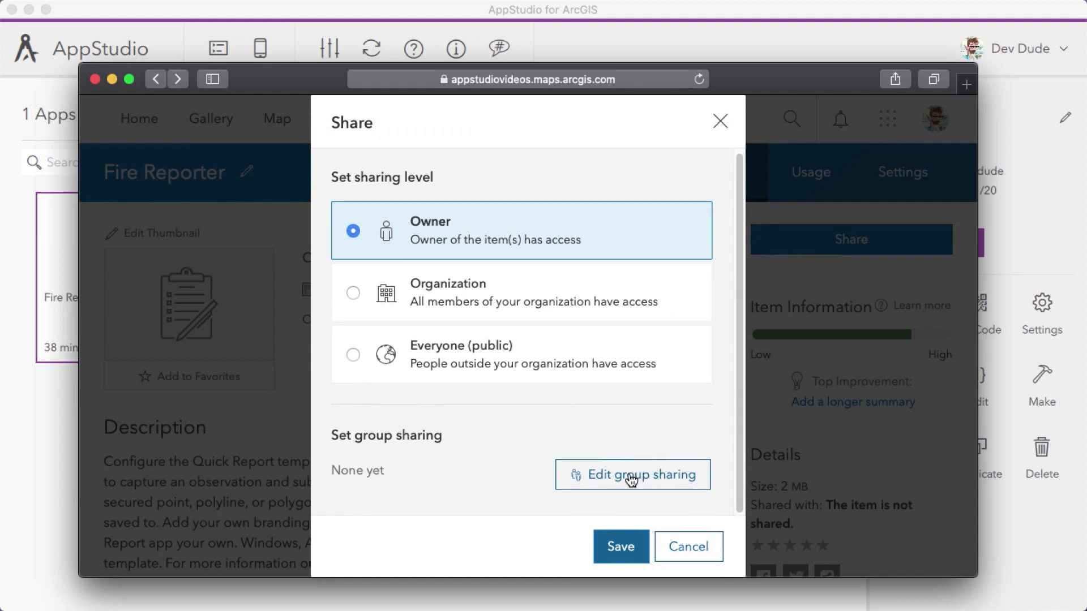
left_click(631, 480)
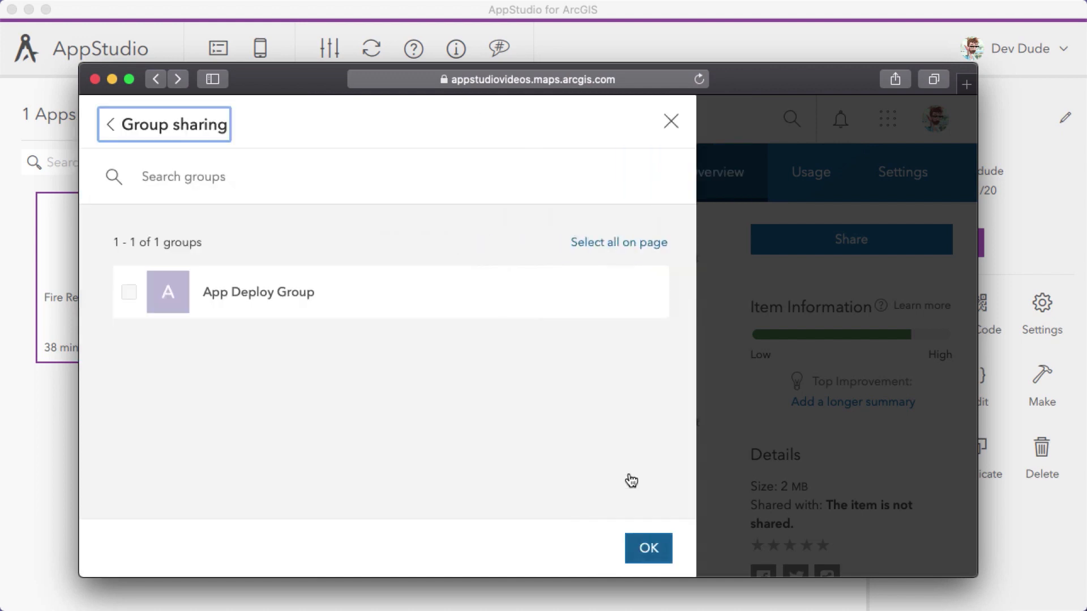
left_click(129, 292)
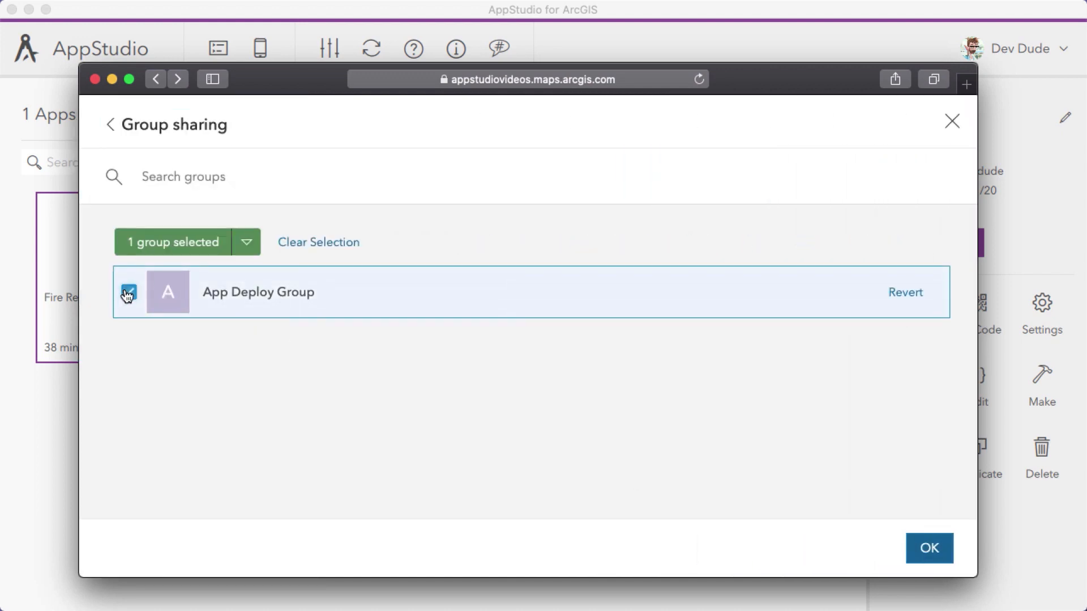
left_click(930, 549)
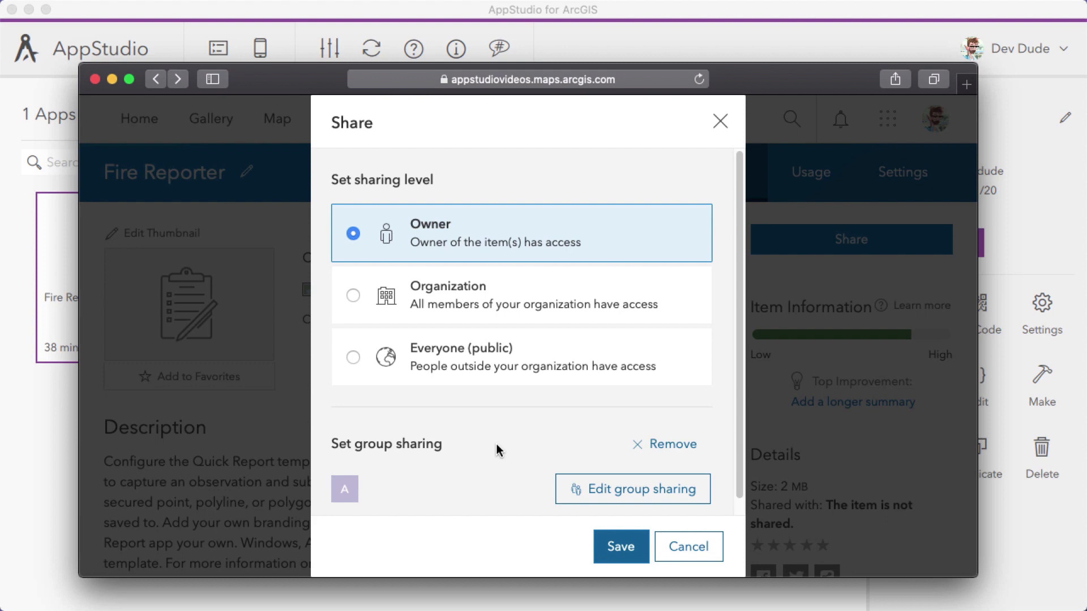
left_click(620, 542)
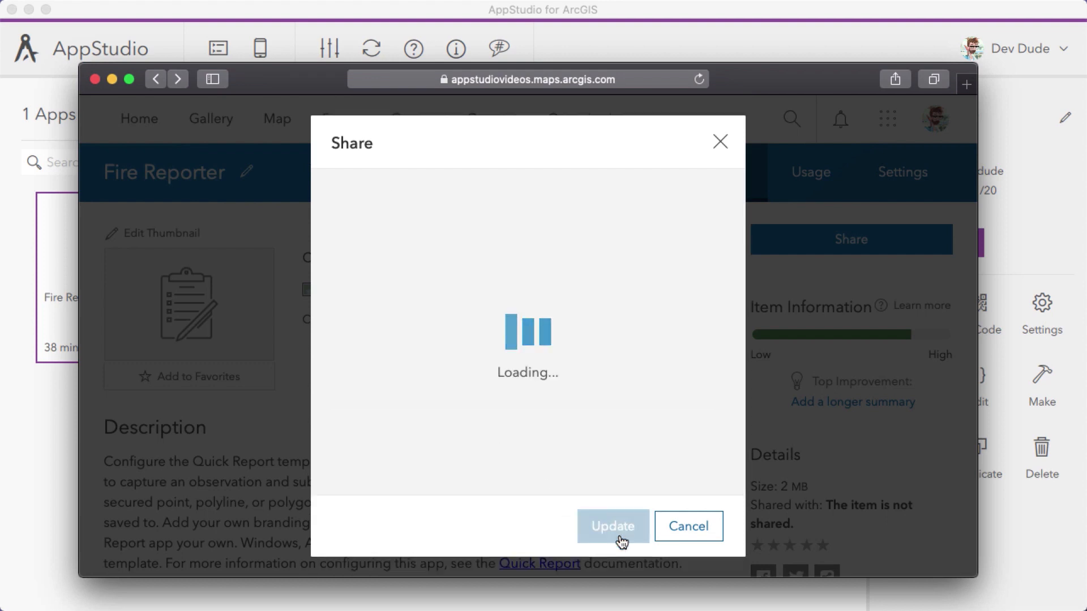
left_click(99, 81)
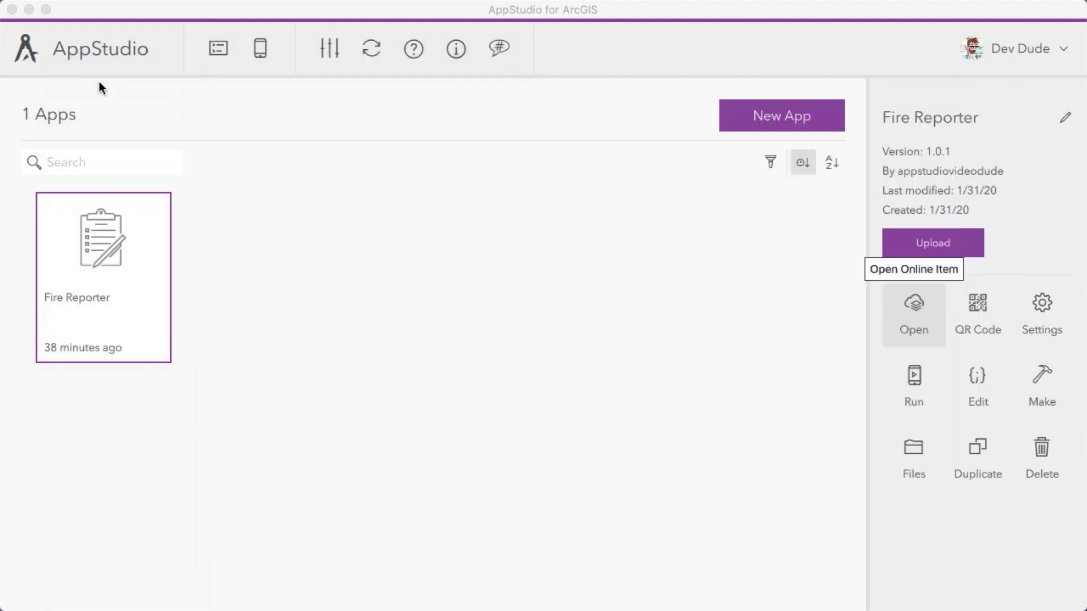
View Fire Reporter's QR code for downloading to Player, and examine the app's source files before closing their folder
left_click(977, 310)
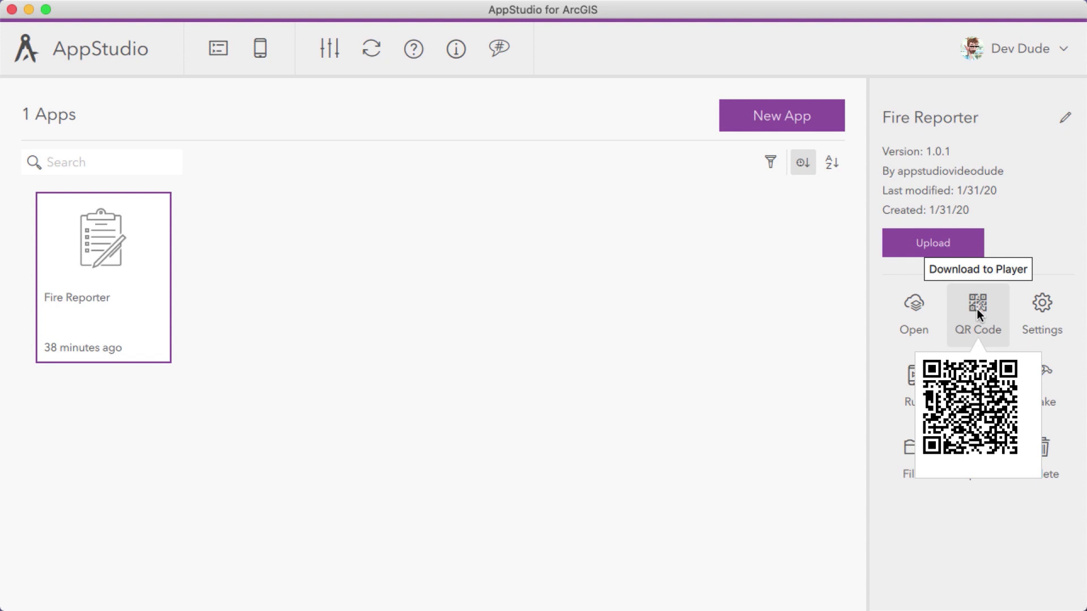
left_click(901, 532)
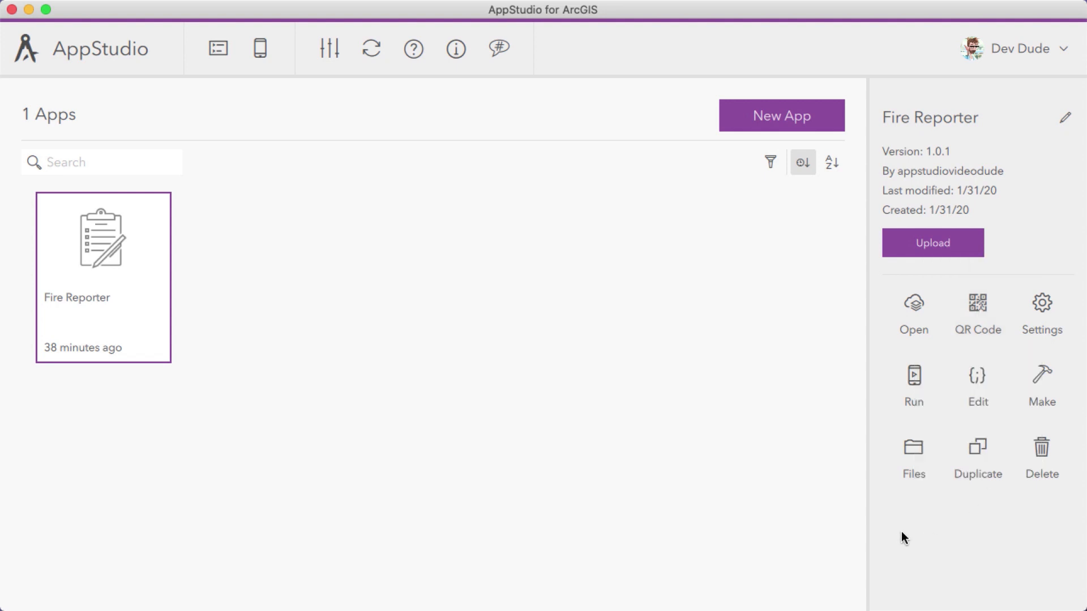
left_click(911, 449)
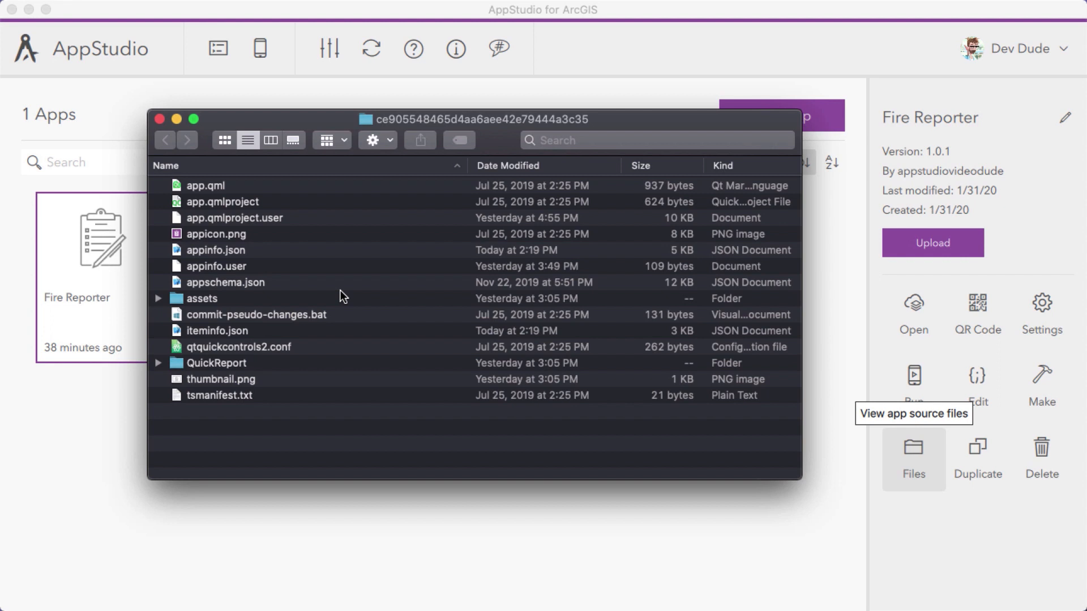
left_click(159, 118)
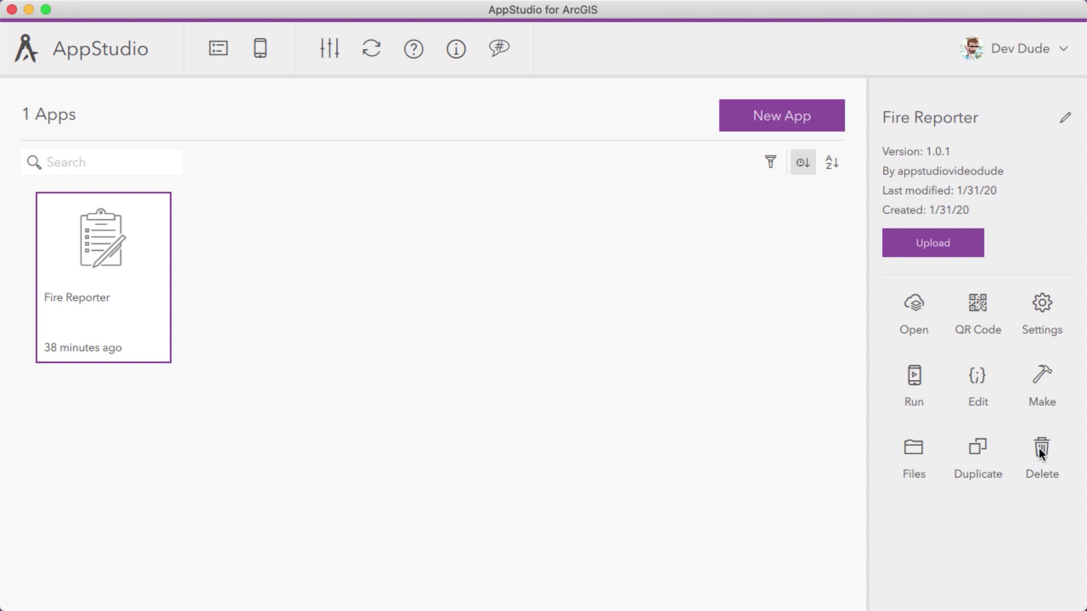
Try to make the Fire Reporter app, and dismiss the licence upgrade offer
left_click(1044, 386)
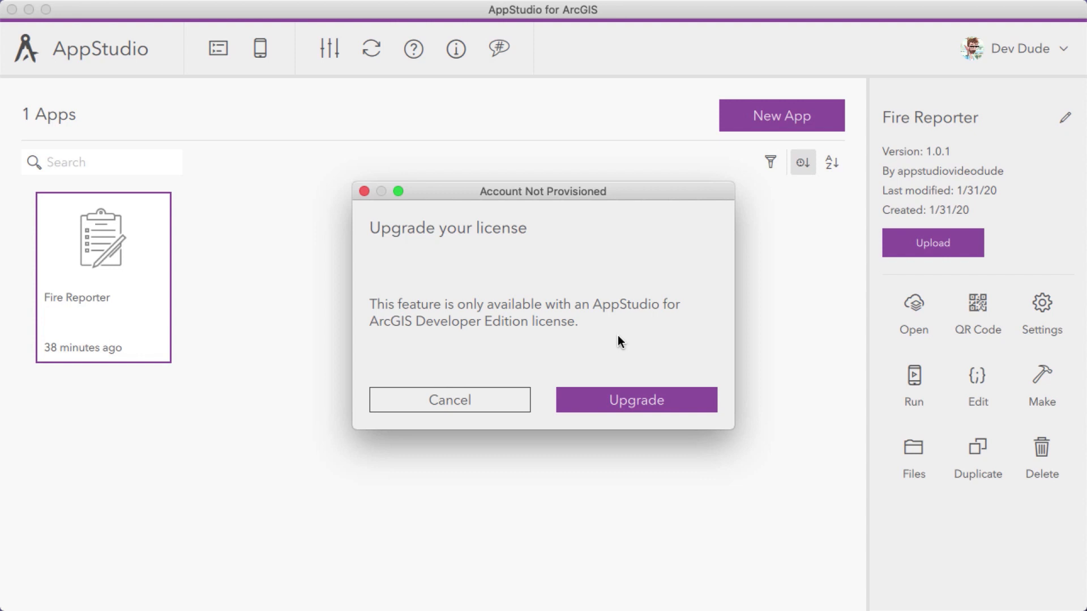
left_click(480, 400)
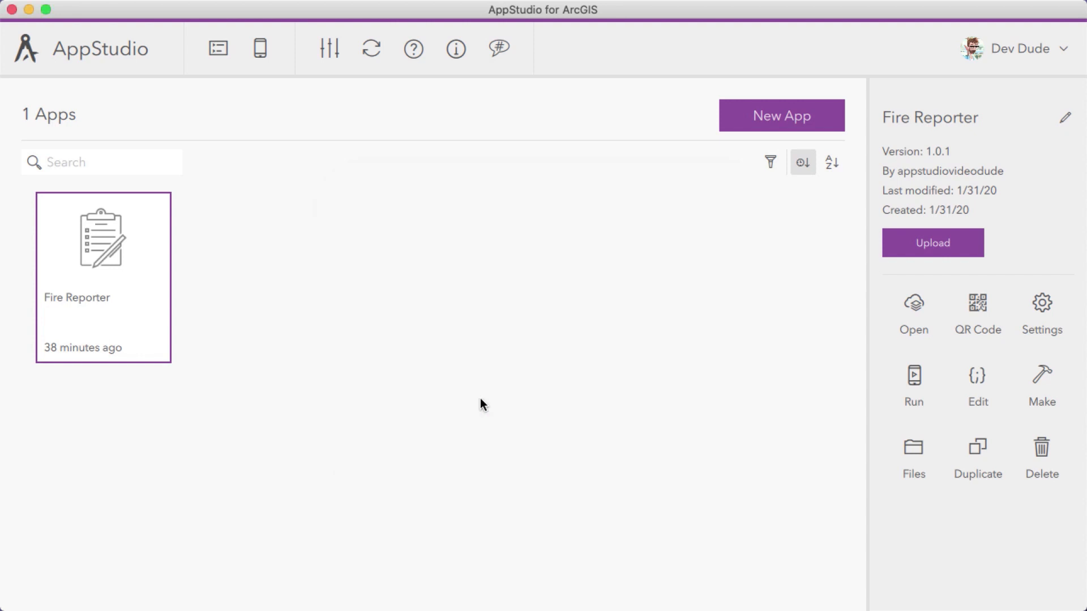
Sign out, sign in with the username and password of a Developer Edition account, and check its licence level
left_click(1051, 49)
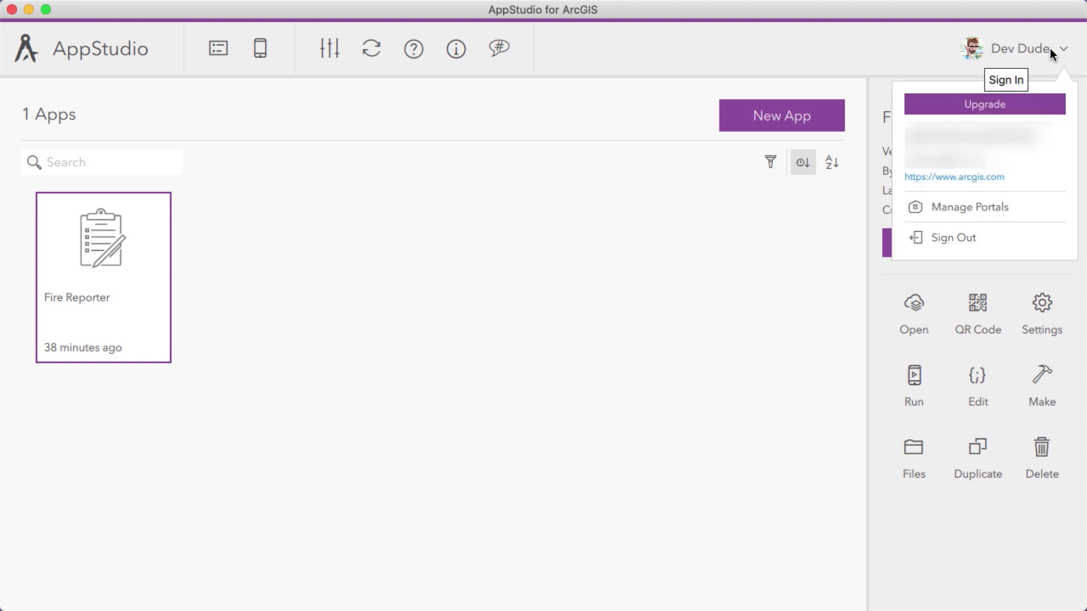
left_click(982, 249)
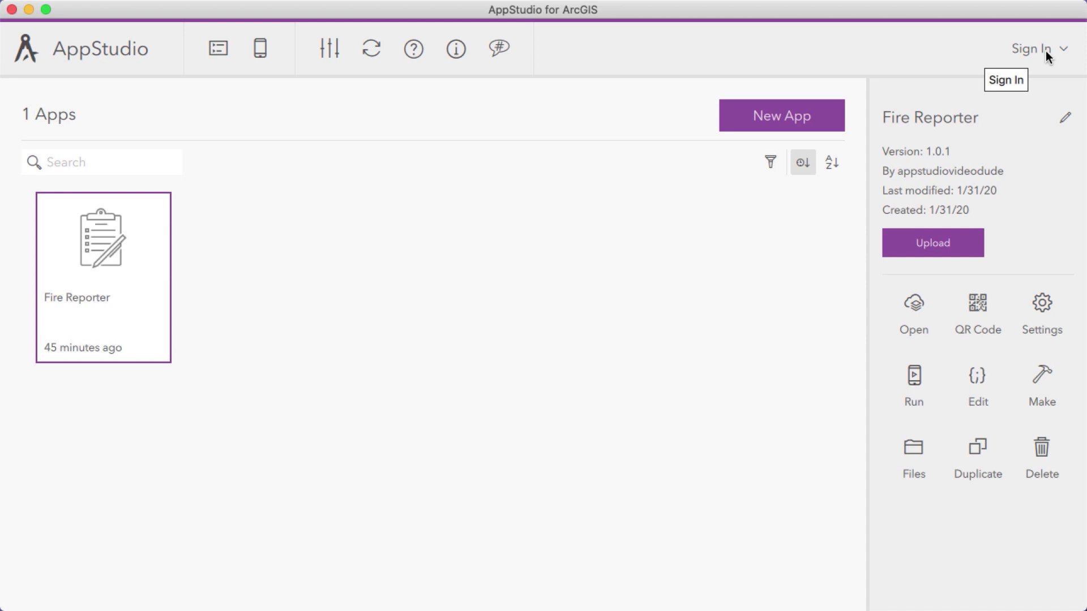
left_click(1045, 49)
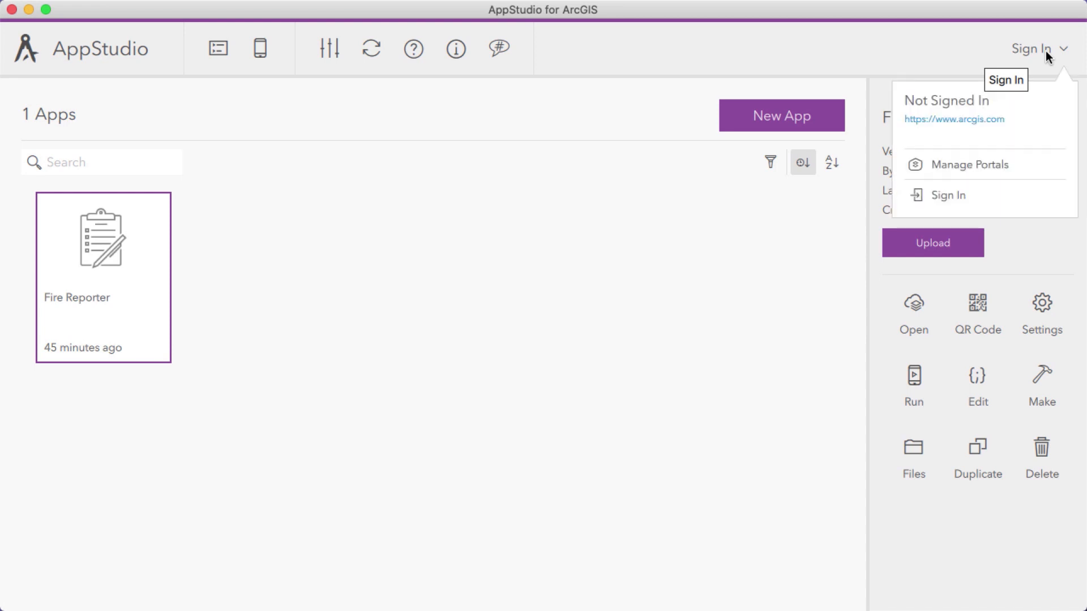
left_click(958, 194)
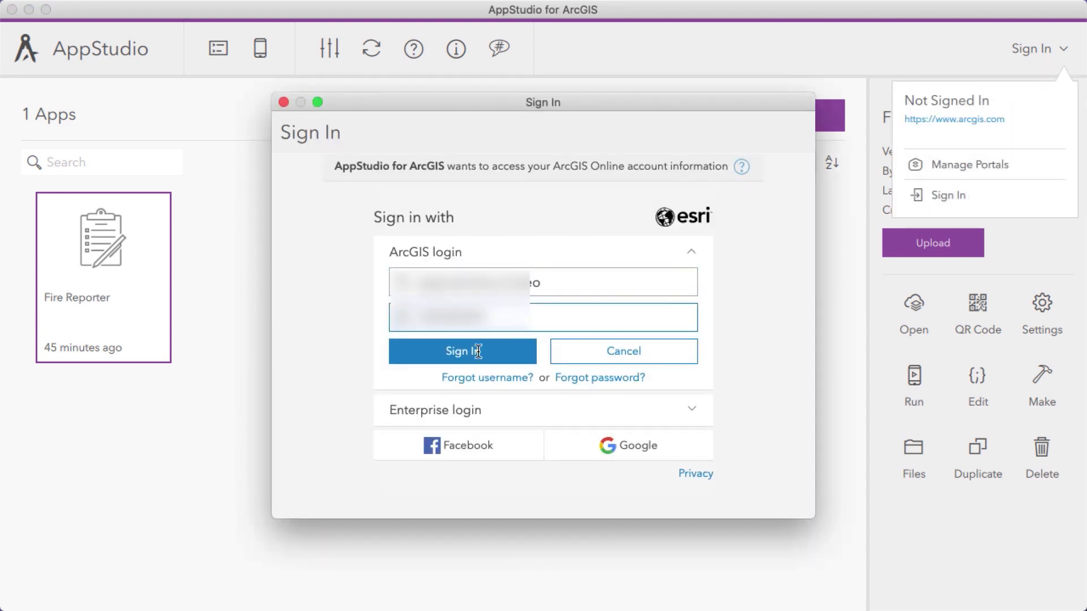
left_click(478, 350)
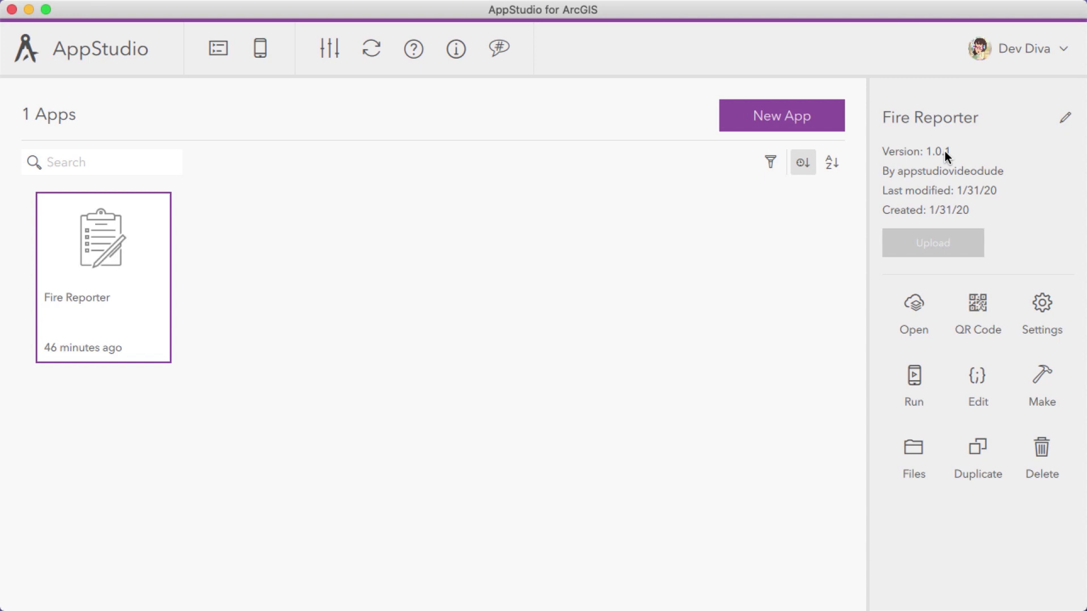
left_click(1049, 52)
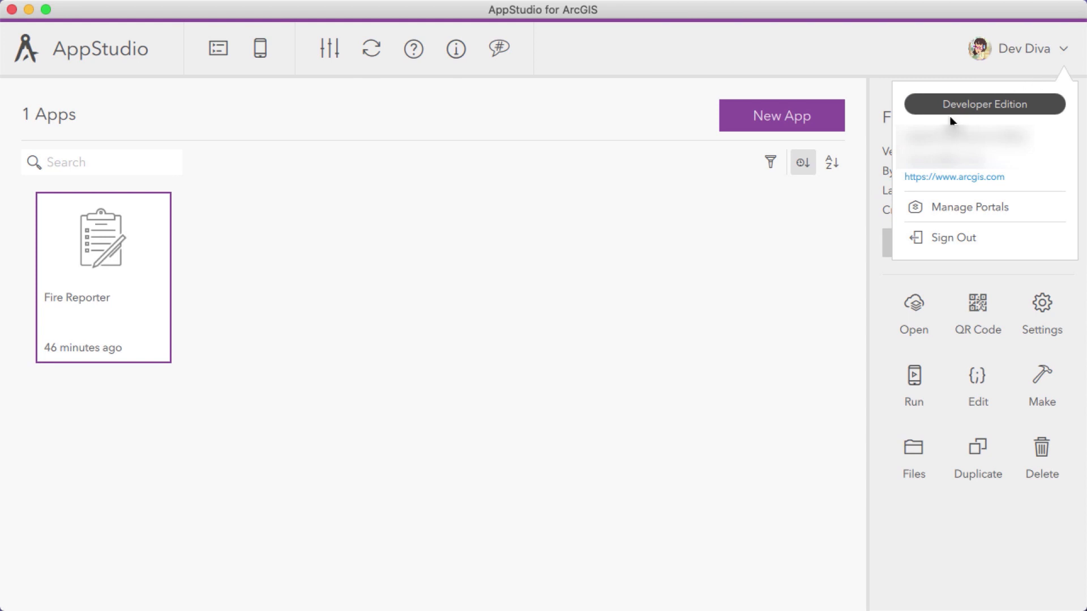
left_click(905, 59)
Create a new app from the Enterprise template ArcGISQuickCapture 1.3 (Template)
left_click(777, 118)
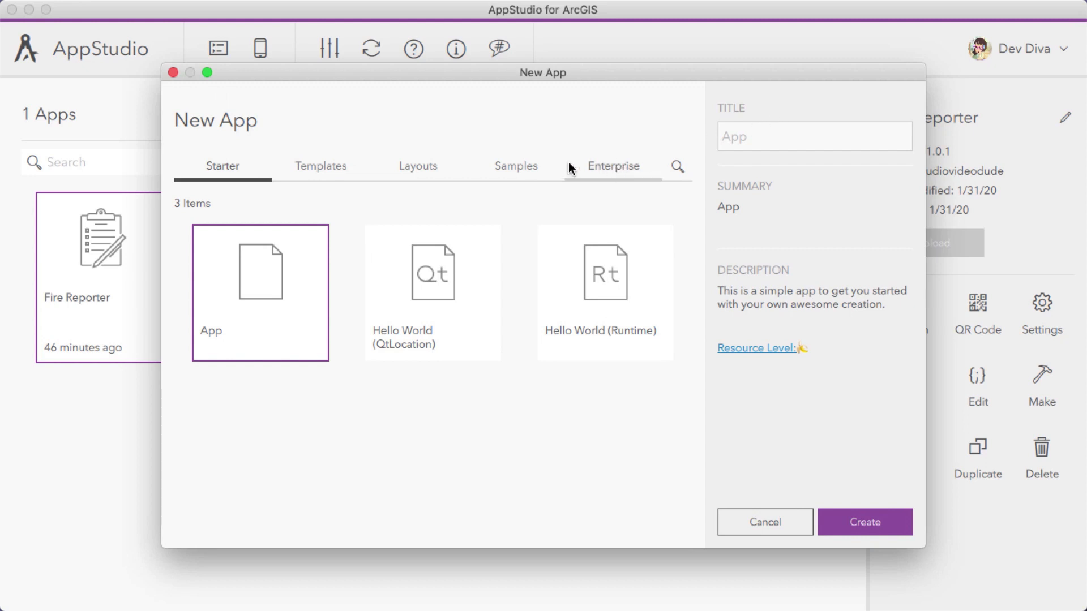
left_click(610, 167)
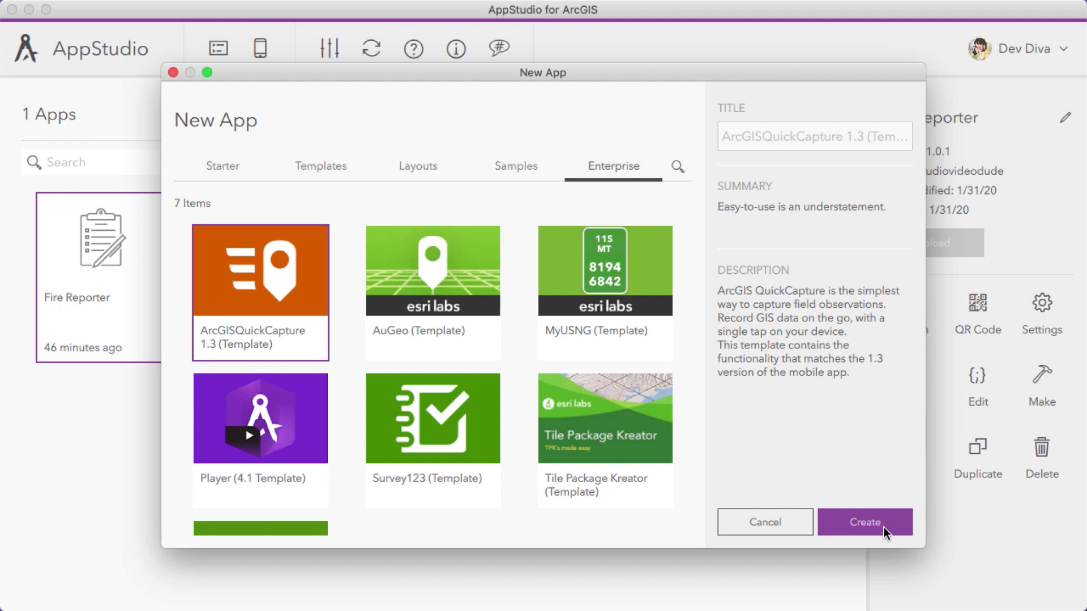
left_click(860, 522)
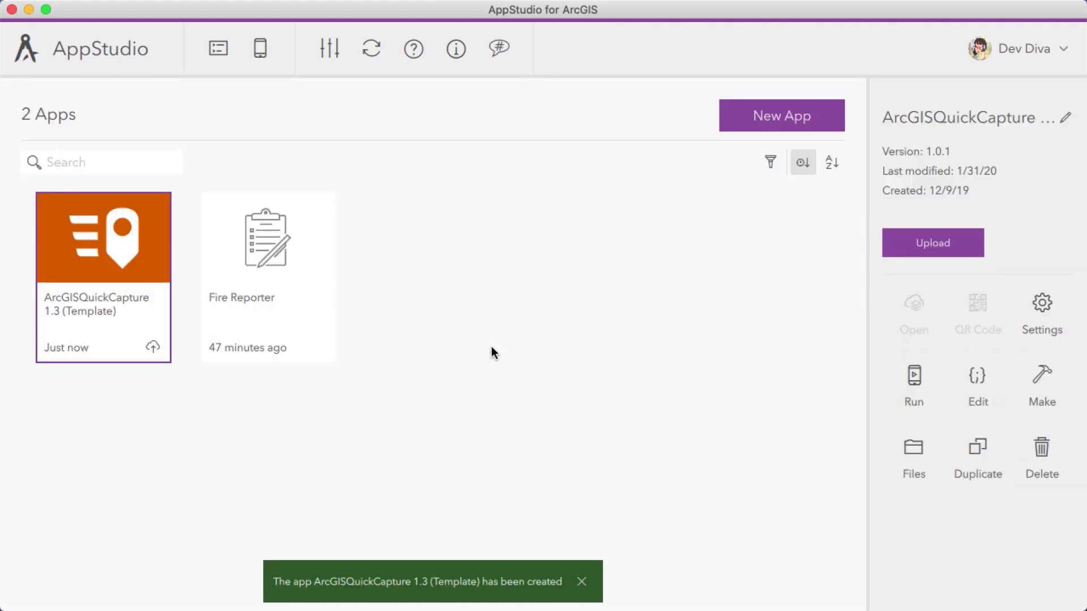
Upload the ArcGISQuickCapture 1.3 (Template) app as Not shared (Private), and close the upload window
left_click(152, 348)
left_click(896, 565)
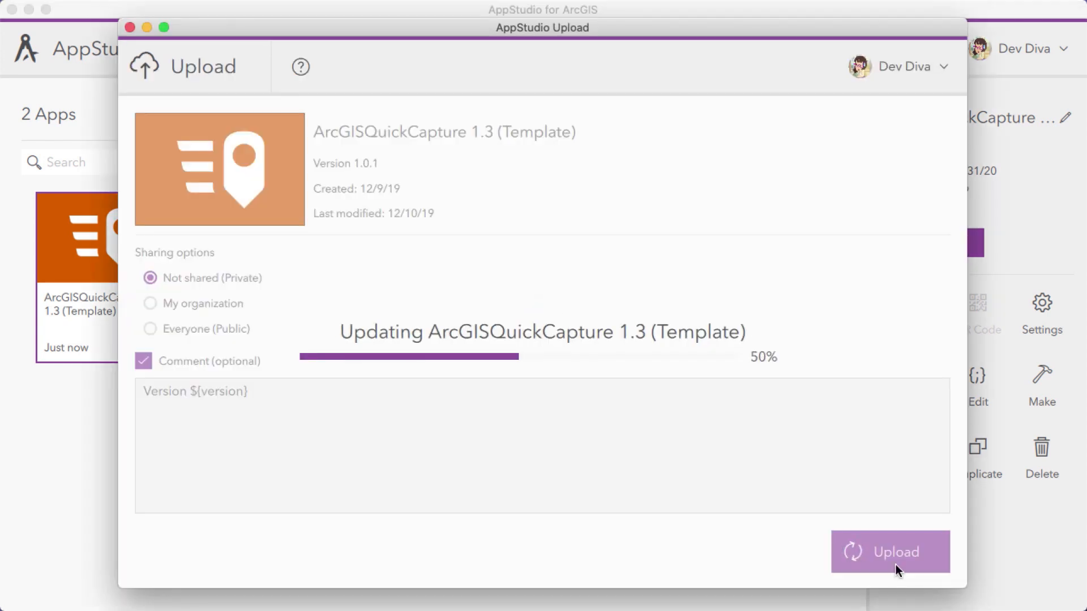
left_click(129, 27)
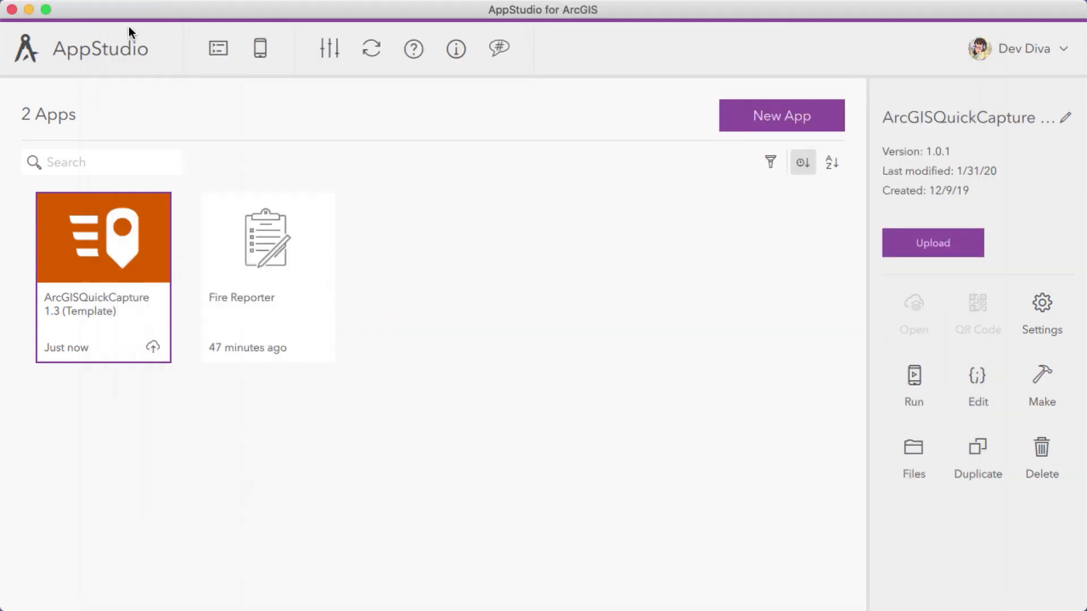
Request a Cloud Make build of the QuickCapture app for Android ARMv8 (64 bit) and Windows 64 bit, with Normal email notifications
left_click(1039, 383)
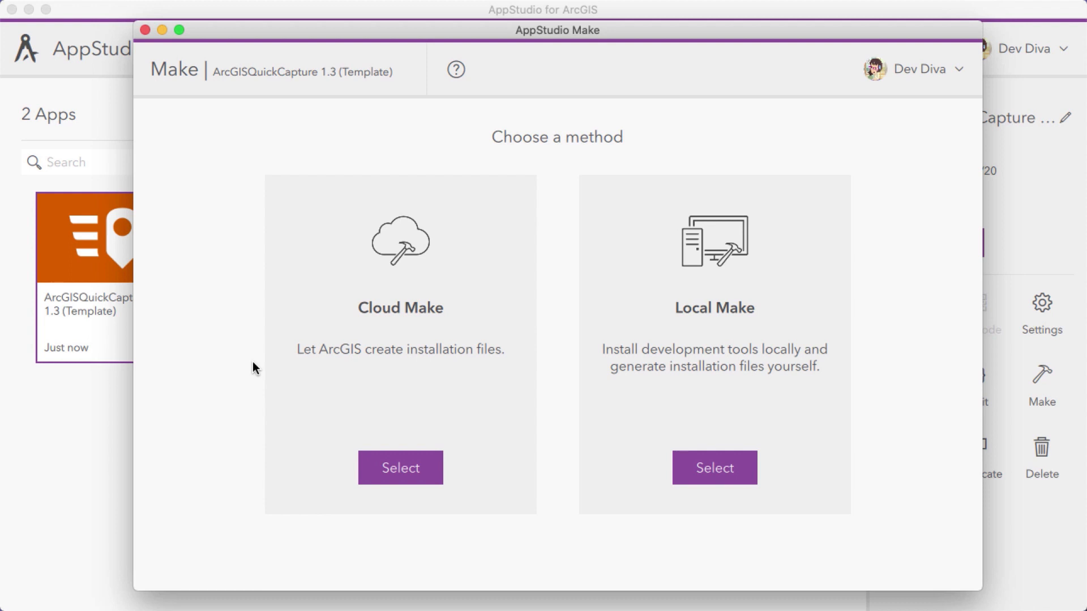
left_click(404, 470)
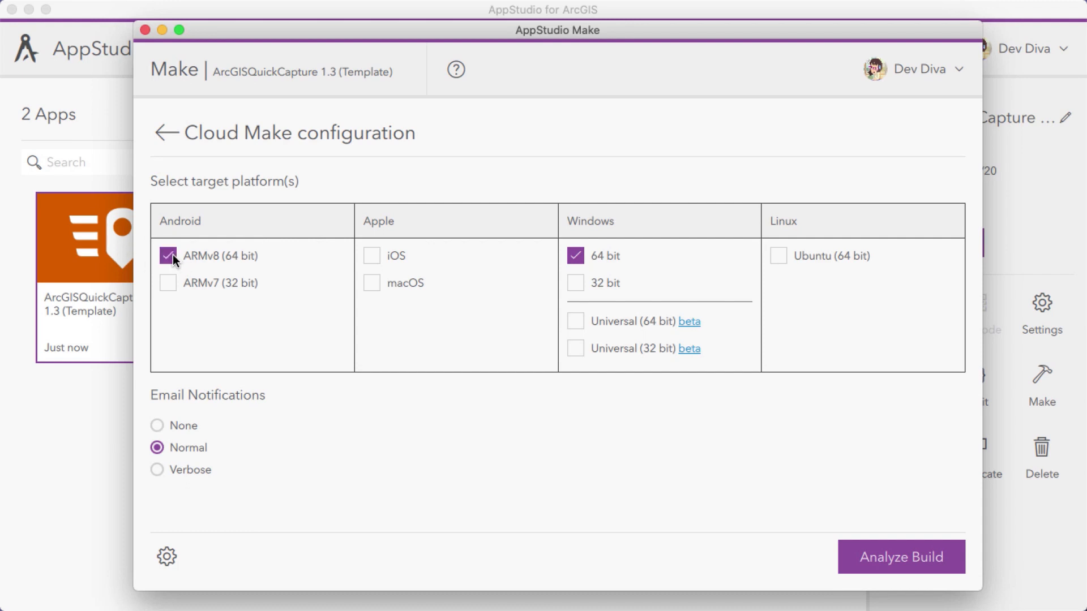
left_click(903, 554)
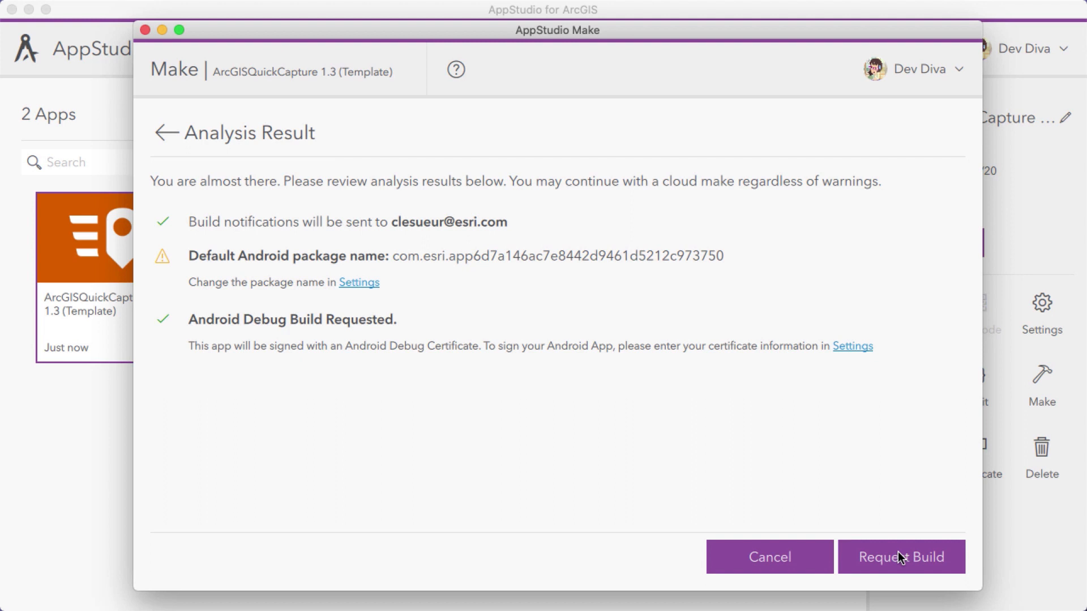
left_click(897, 551)
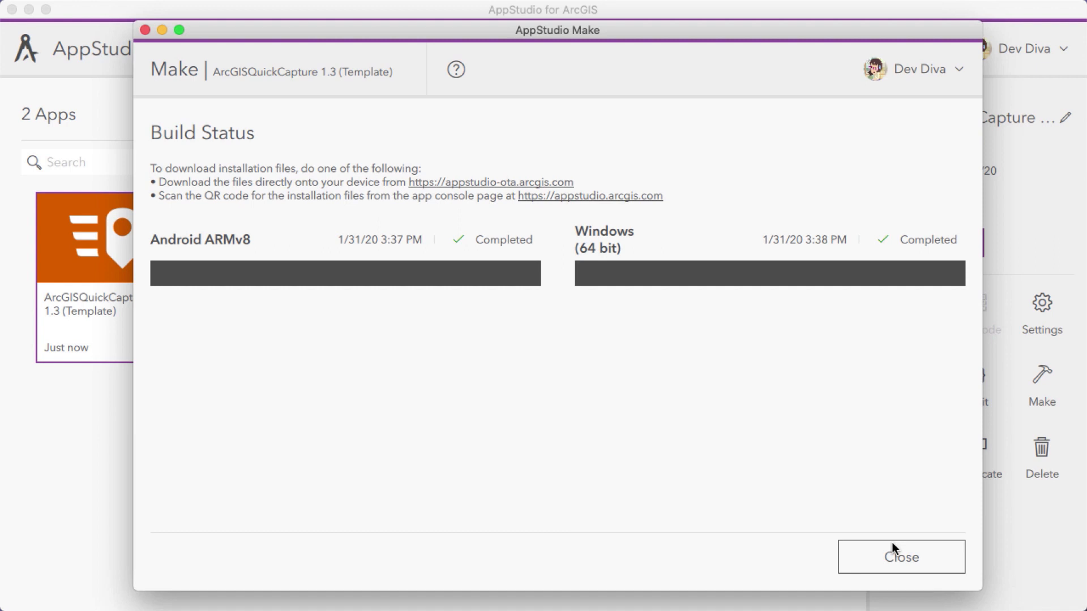
Download the Android ARM64 build from appstudio-ota.arcgis.com, minimize the browser, and close the Make window
left_click(517, 182)
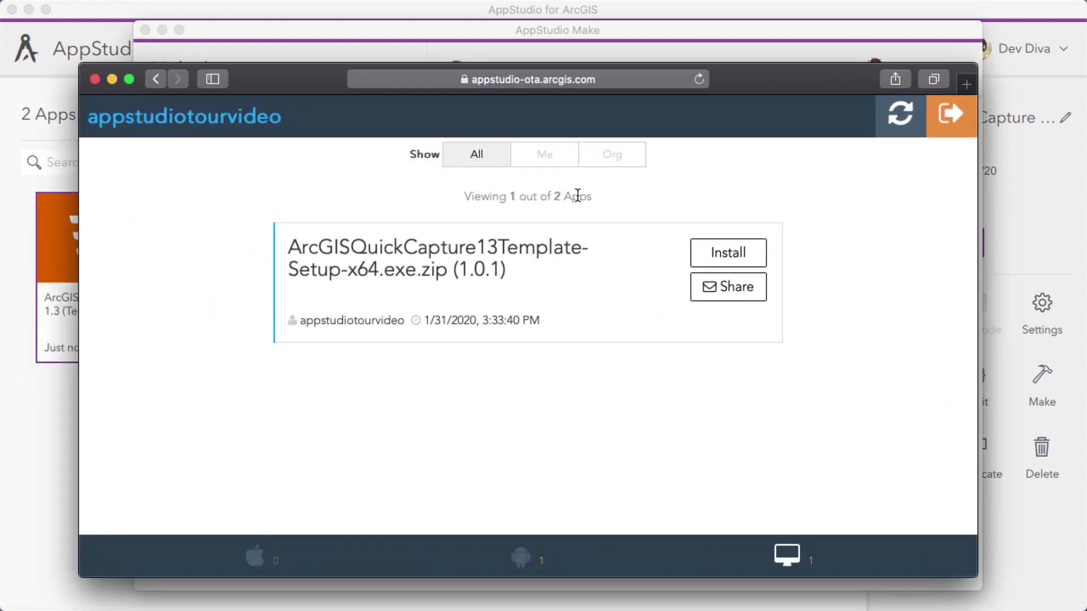
left_click(521, 558)
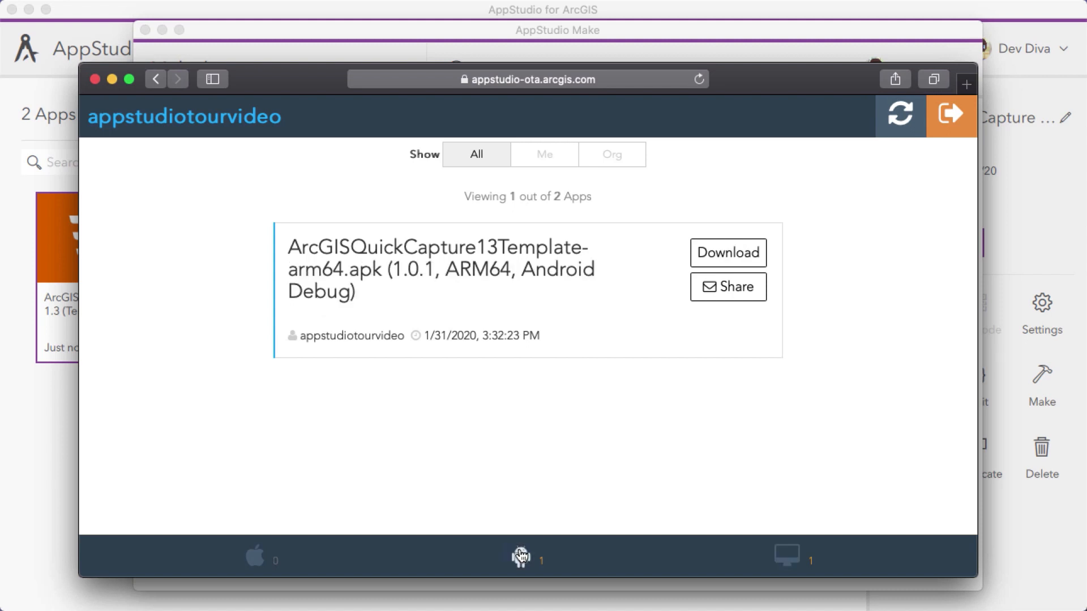
left_click(728, 255)
left_click(724, 252)
left_click(112, 79)
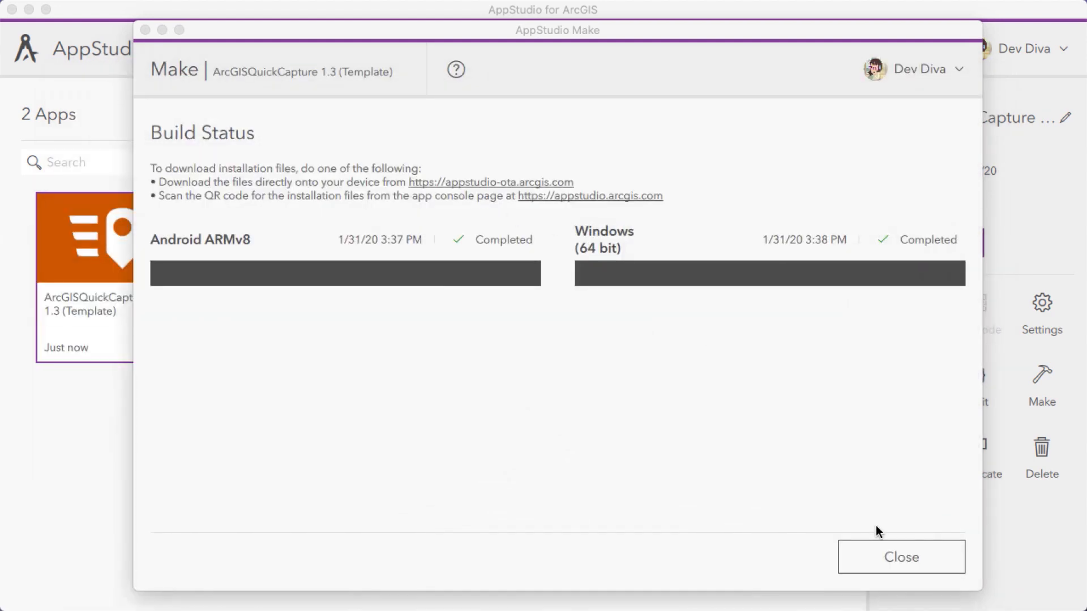
left_click(880, 559)
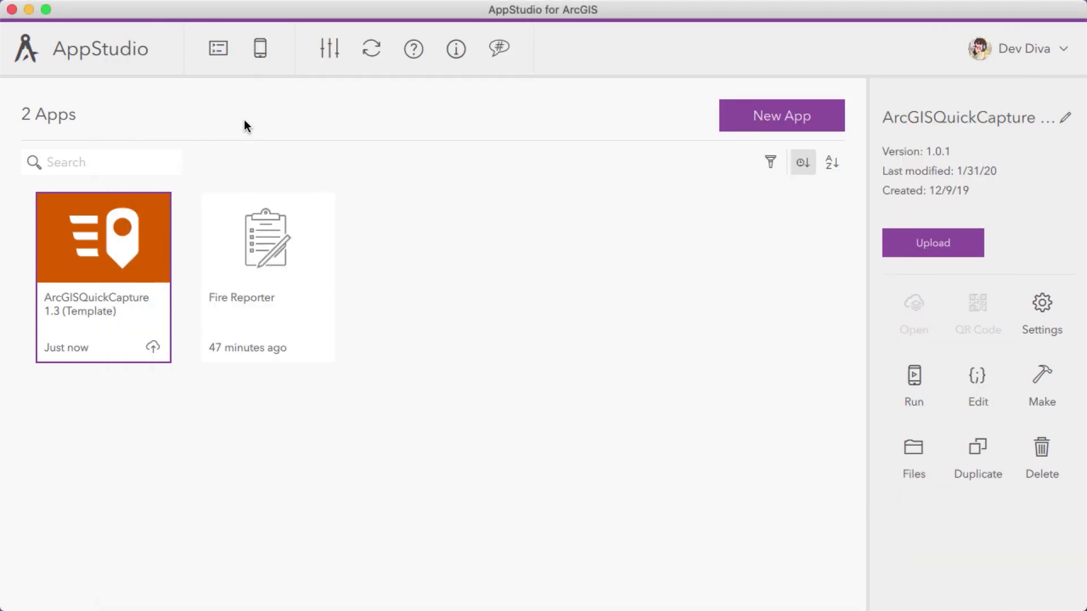
Open the AppStudio Console to view its connection settings and message log, and close it
left_click(217, 53)
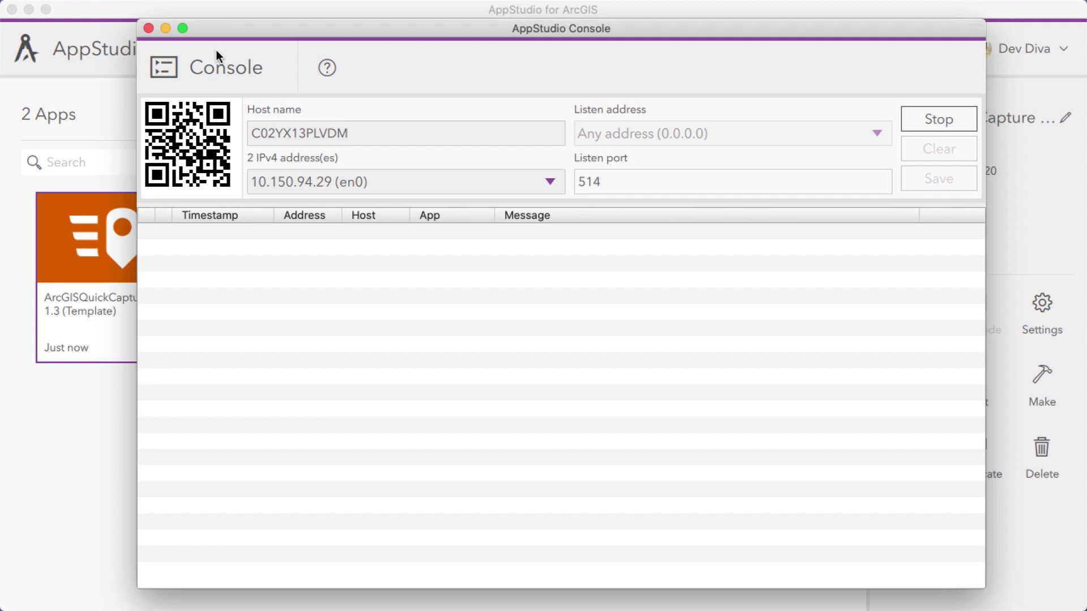
left_click(148, 28)
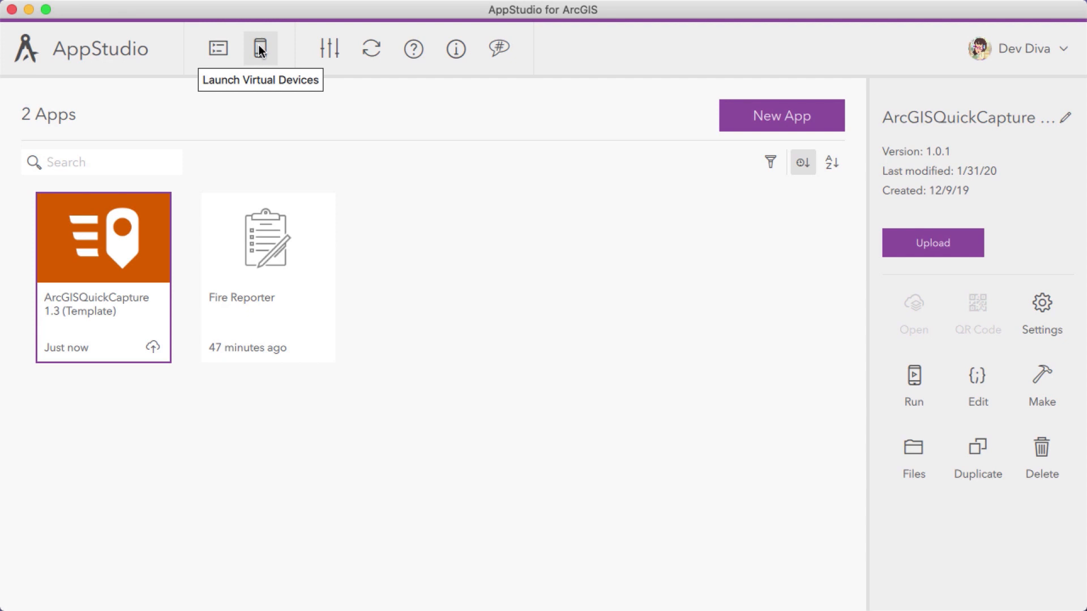
View the iOS Simulators available under the virtual devices, and close the list
left_click(259, 48)
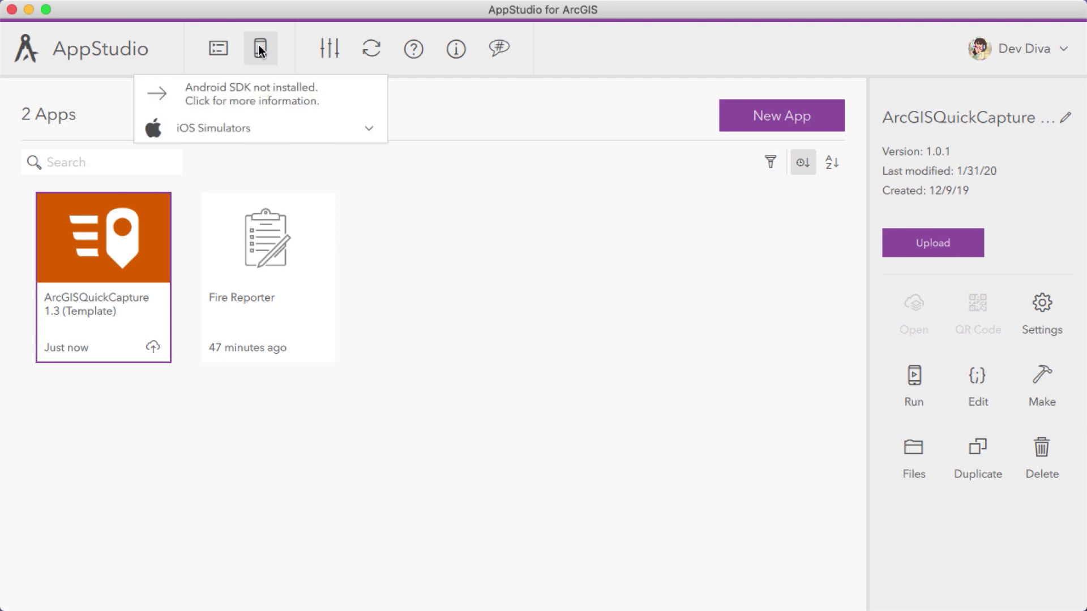
left_click(362, 132)
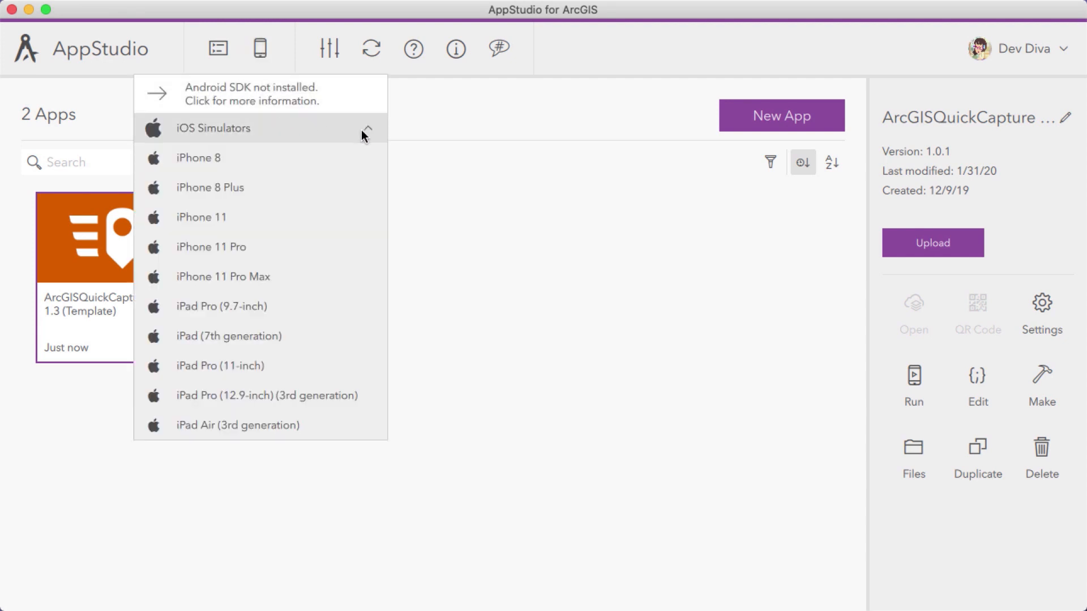
left_click(294, 60)
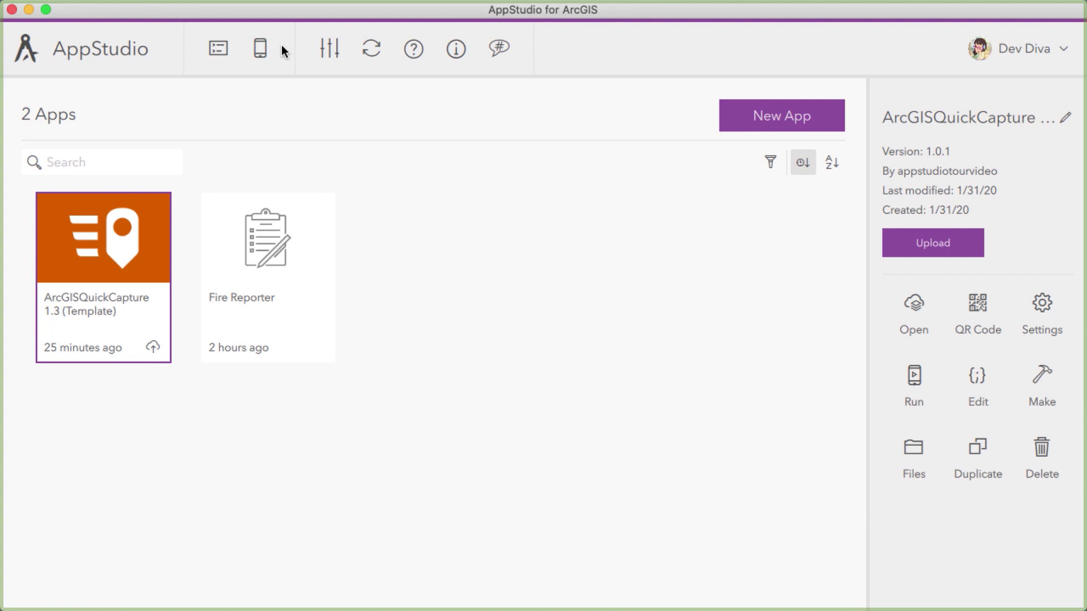
Set the AppStudio preferences to the Dark theme and the Large gallery card size
left_click(337, 46)
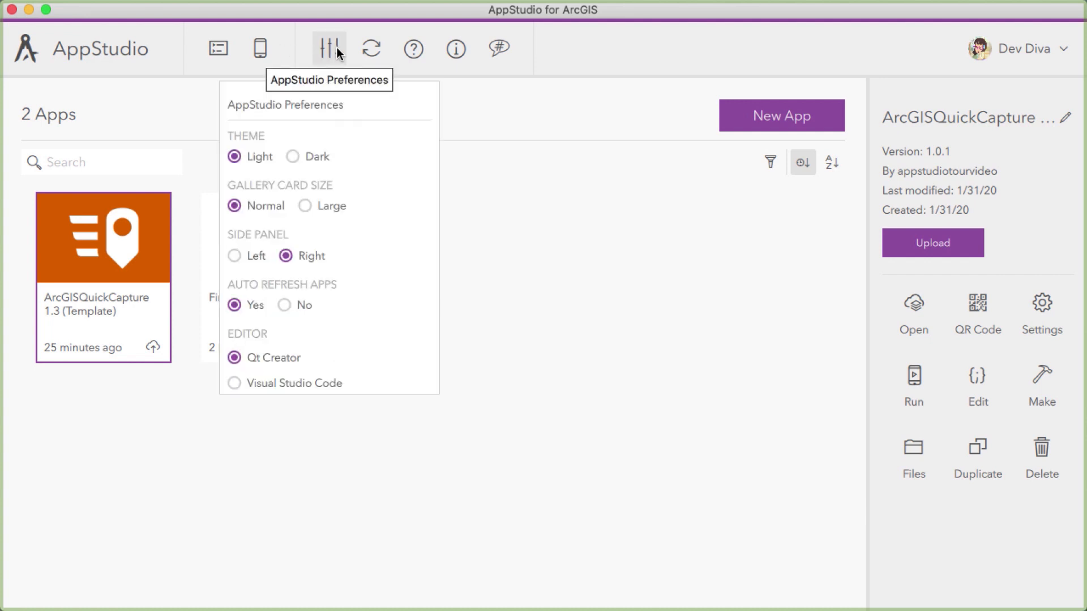
left_click(293, 158)
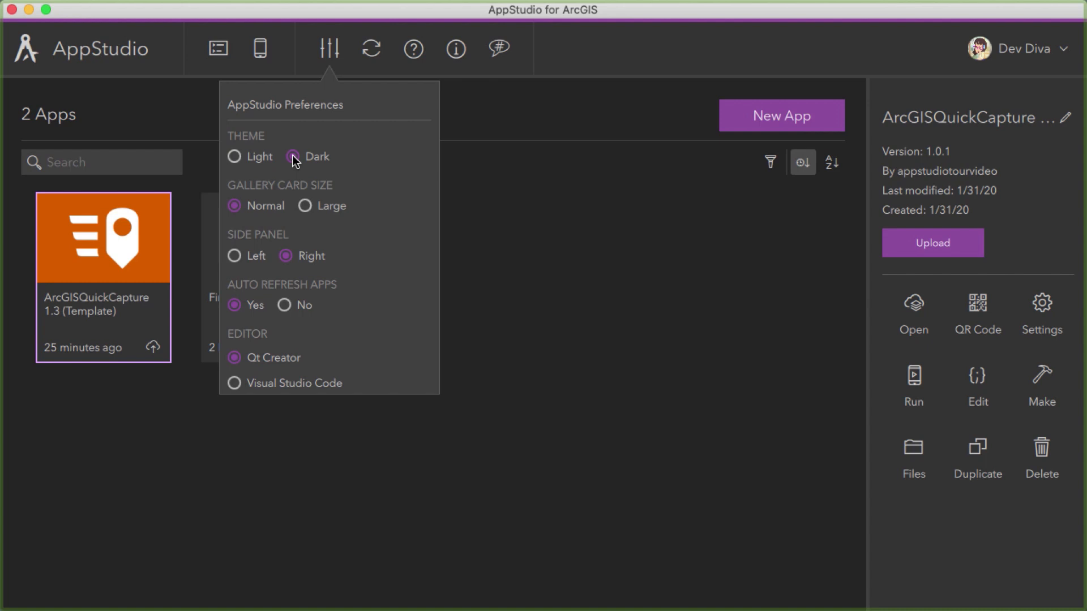
left_click(305, 207)
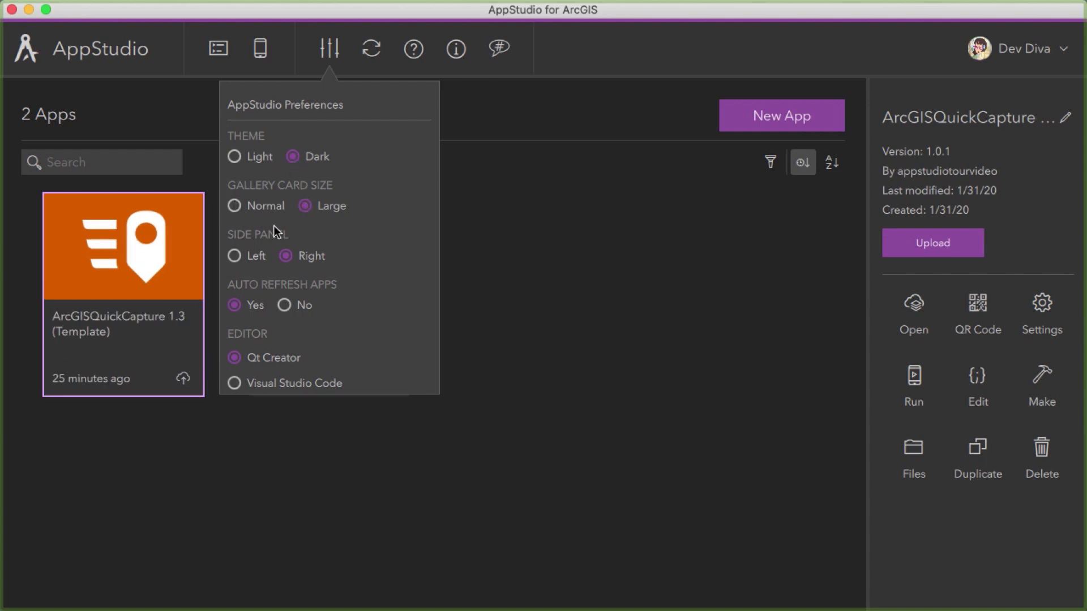
Try the Left side panel and the Visual Studio Code editor, restoring Right and Qt Creator
left_click(234, 256)
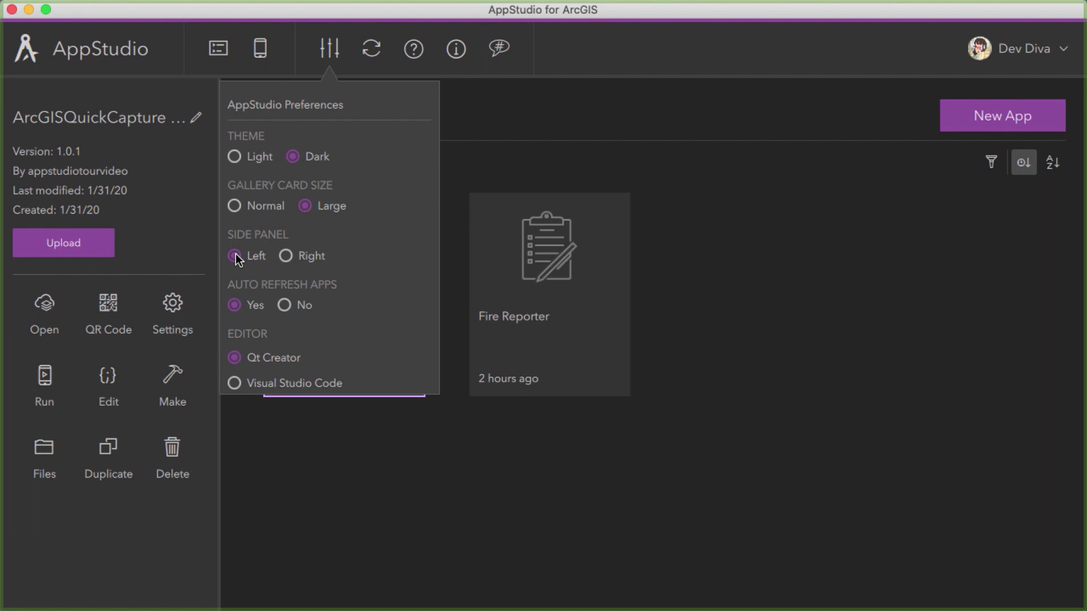
left_click(287, 256)
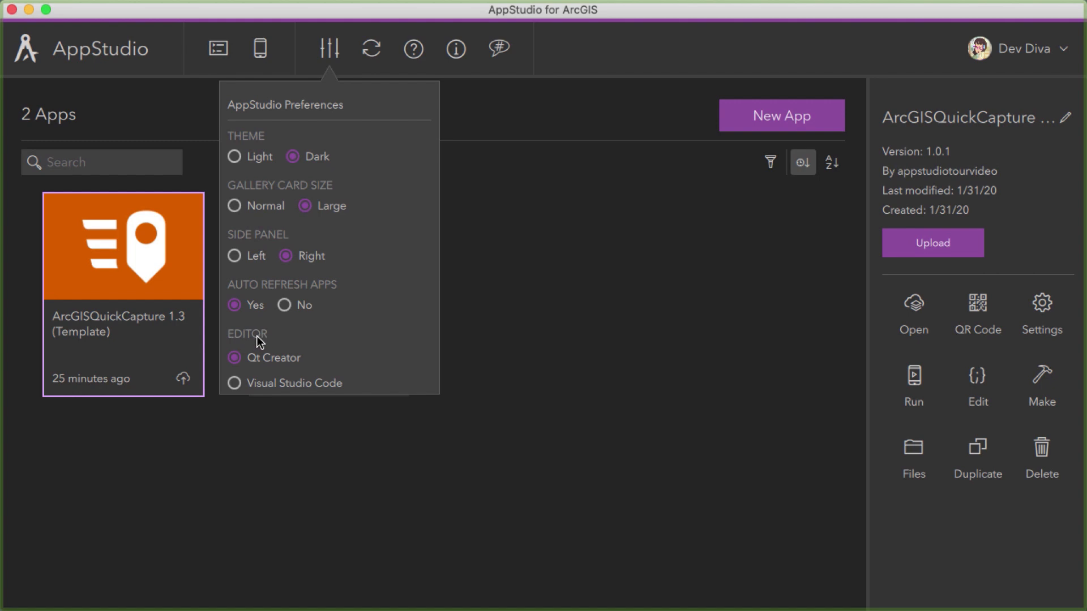
left_click(234, 382)
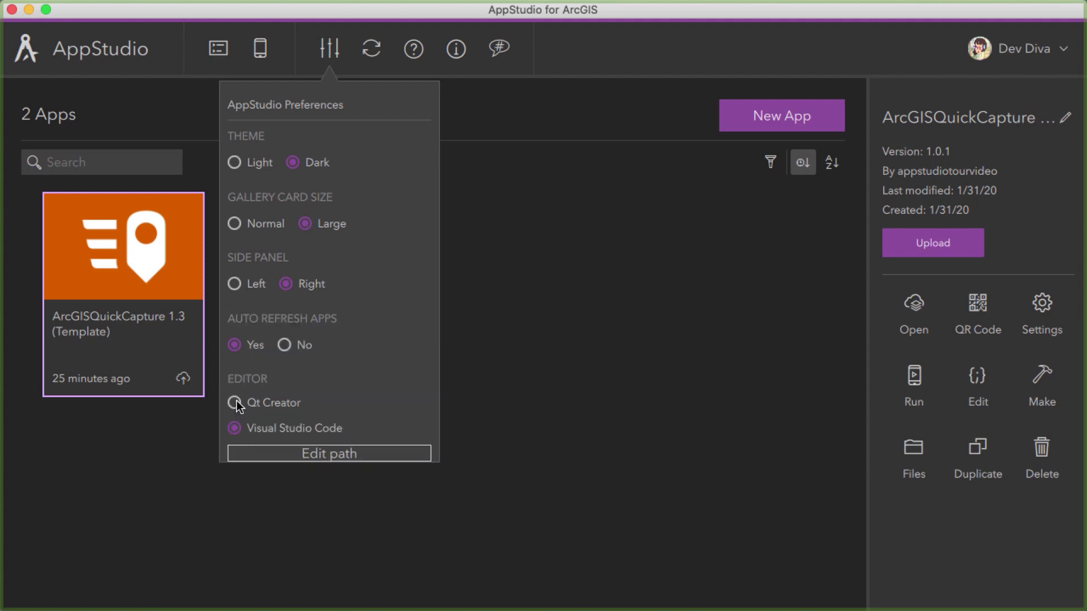
left_click(236, 402)
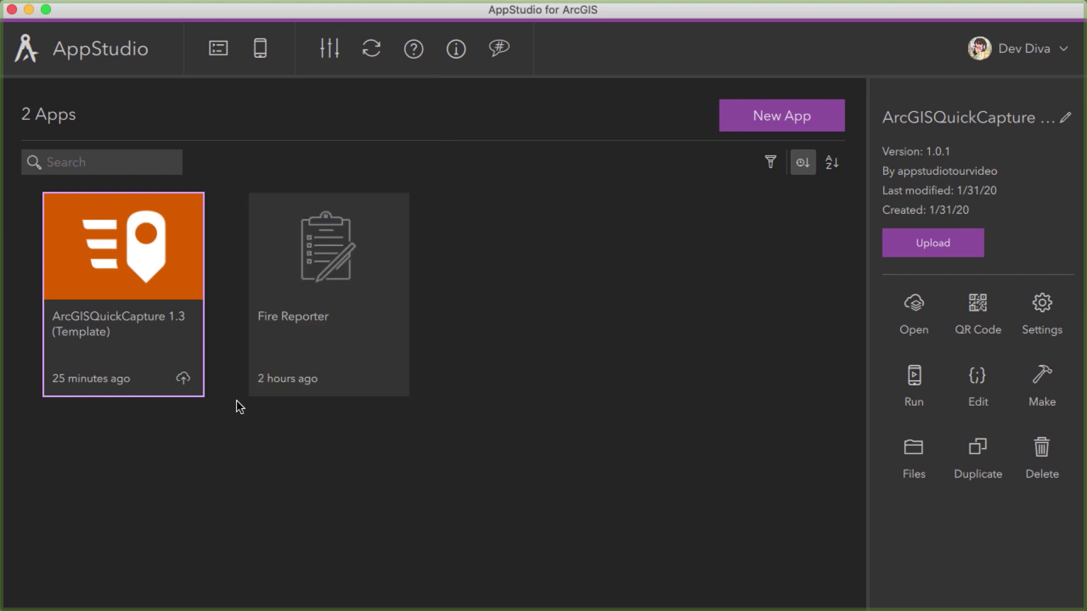
Set the AppStudio theme to Light and close the preferences
left_click(329, 49)
left_click(234, 156)
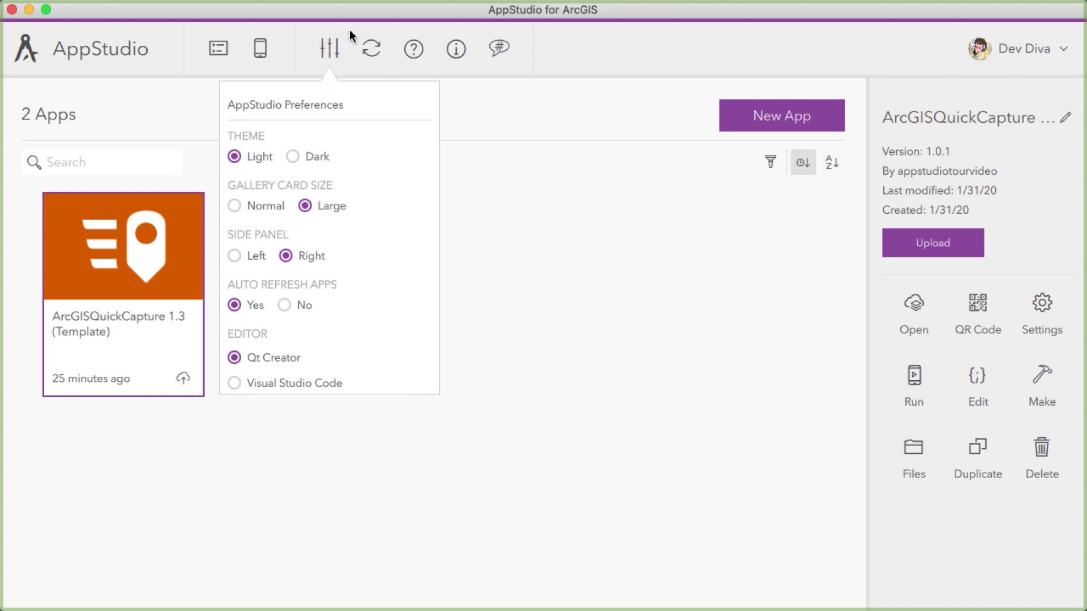
left_click(331, 49)
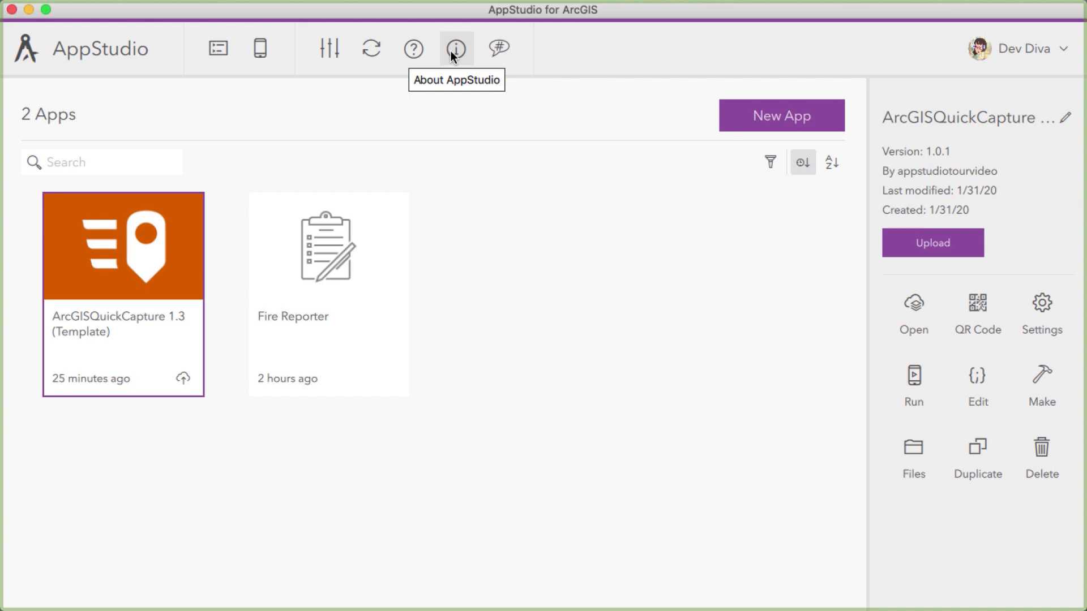
Look through the Community questions, Geonet blogs and YouTube videos, and close the Community listing
left_click(499, 50)
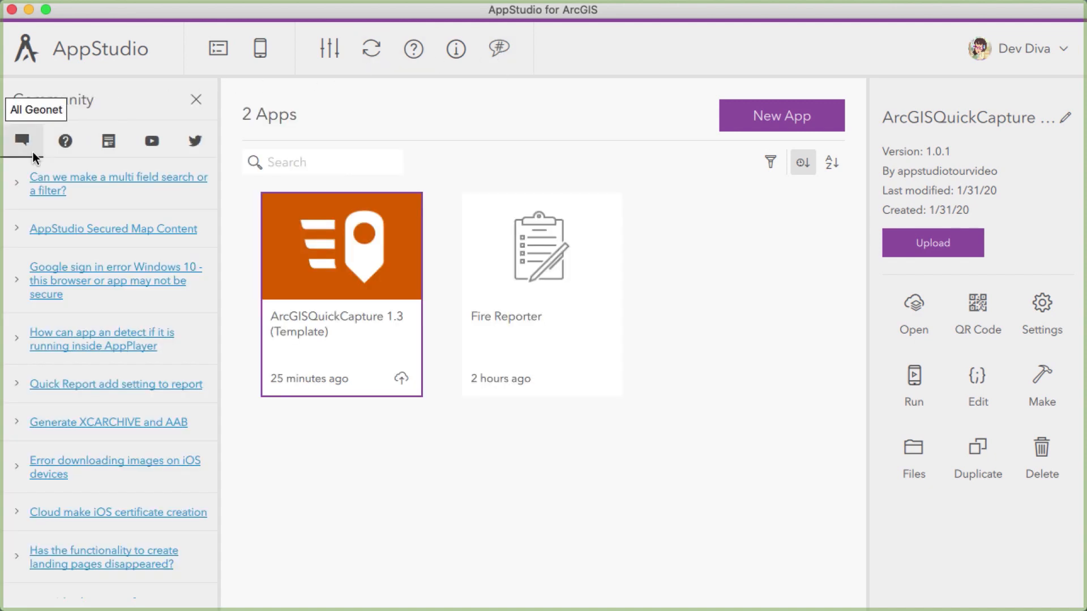
left_click(64, 142)
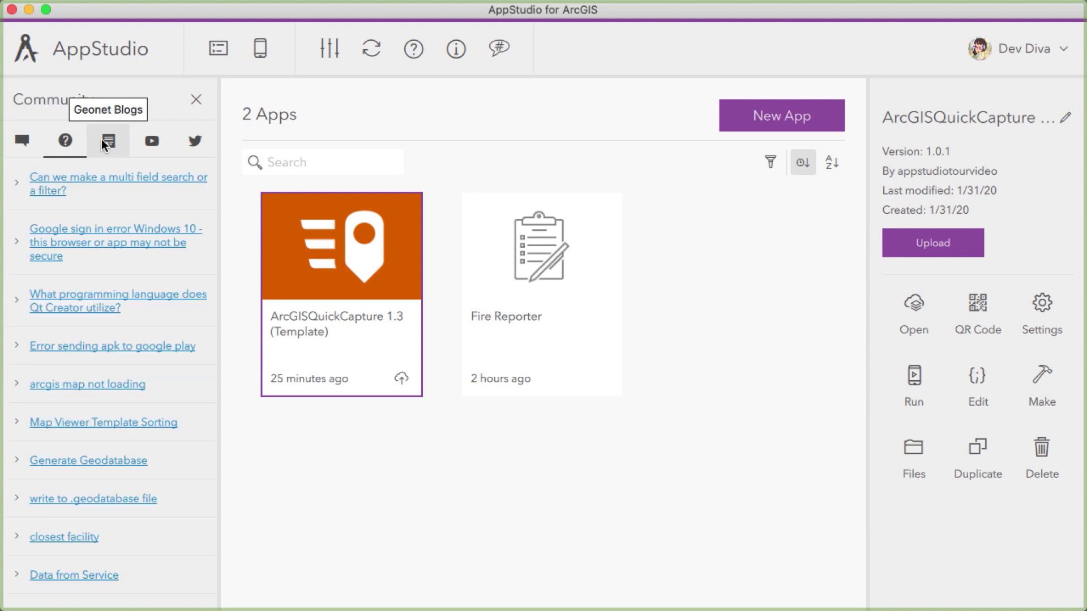
left_click(101, 138)
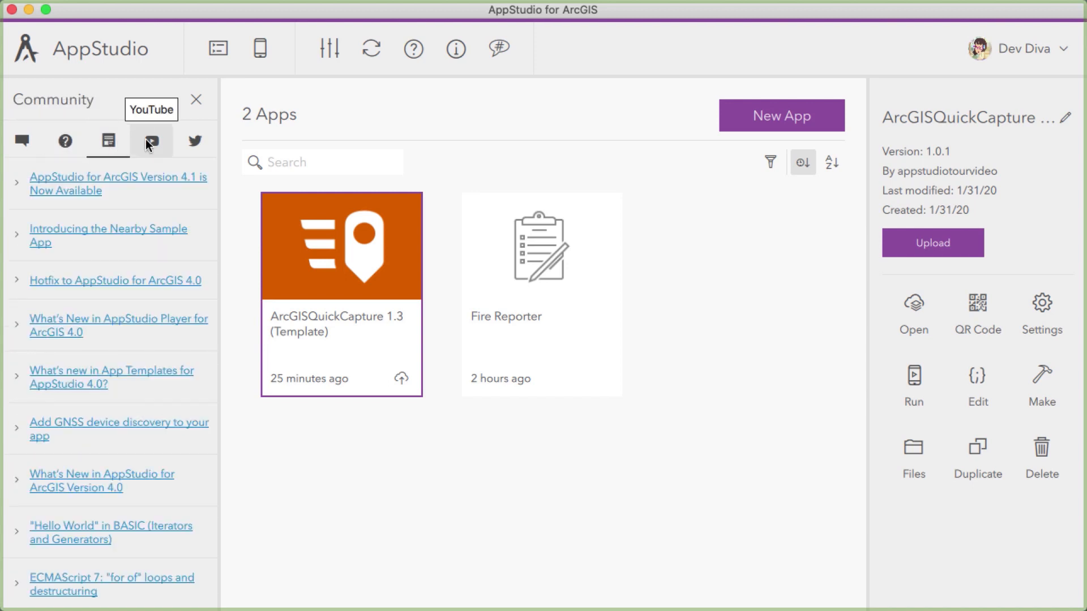
left_click(146, 141)
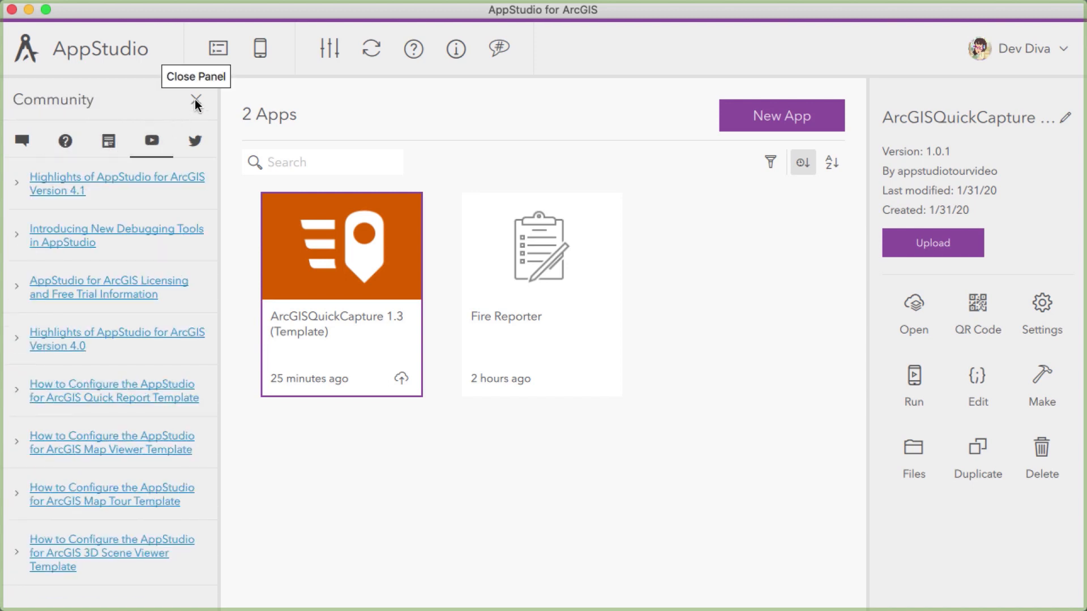
left_click(196, 101)
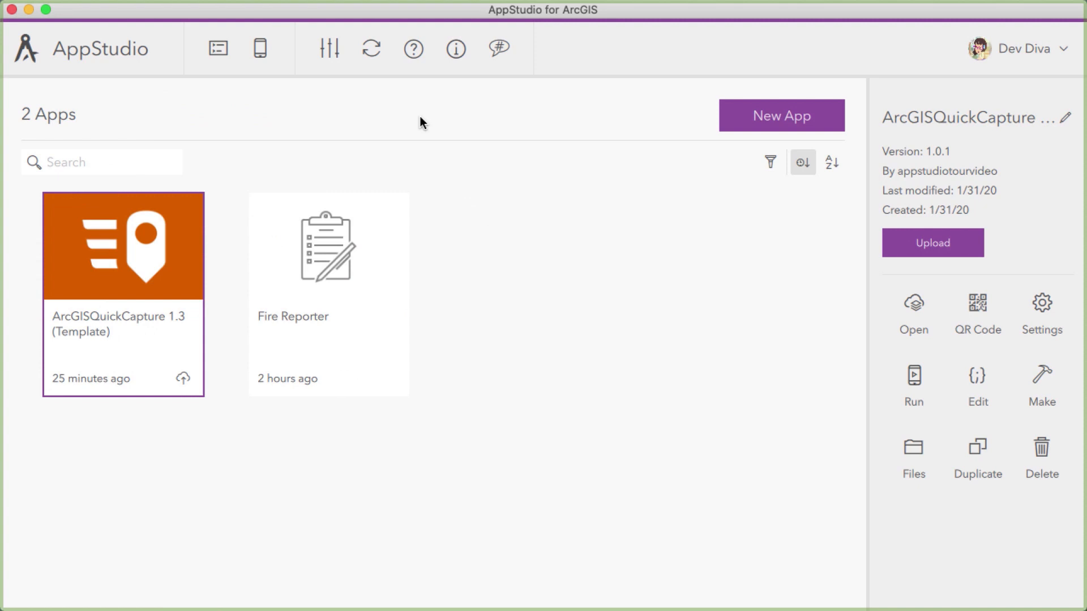